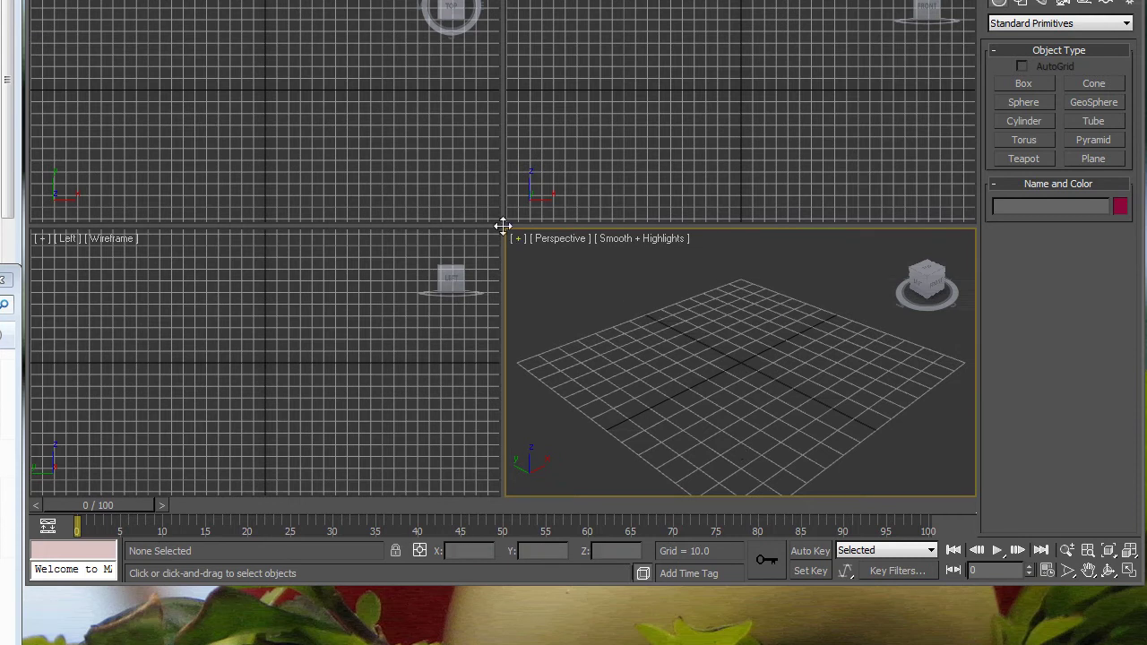
Step: Drag the viewport divider up and left so Perspective takes most of the screen
left_click_drag(503, 225, 359, 106)
left_click_drag(358, 212, 360, 215)
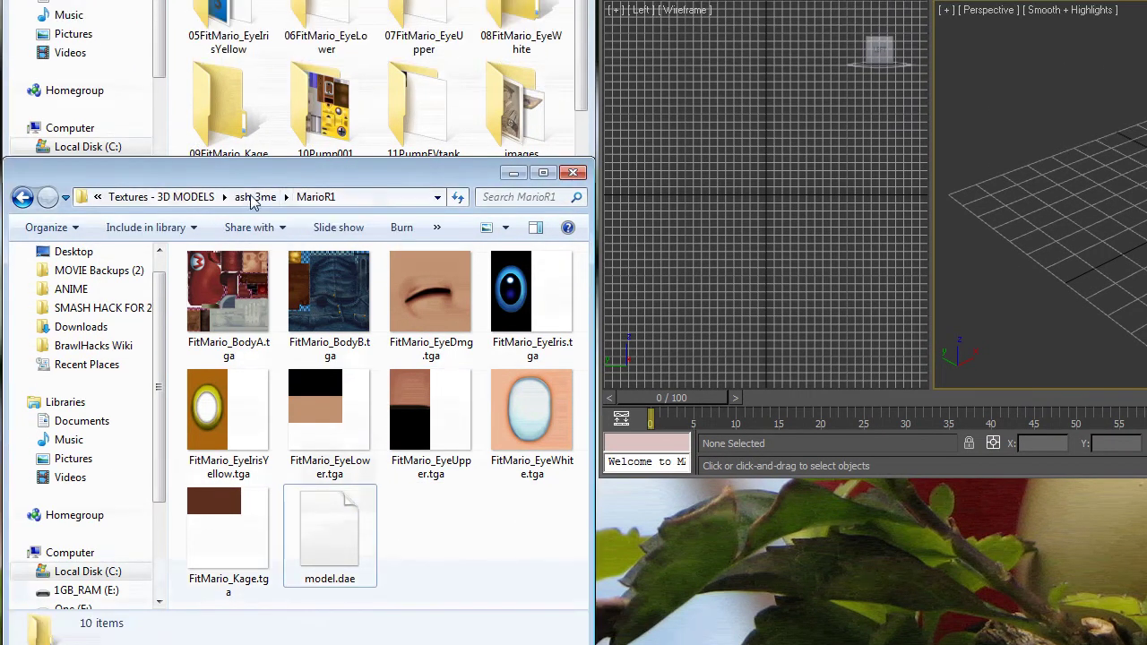
left_click(255, 144)
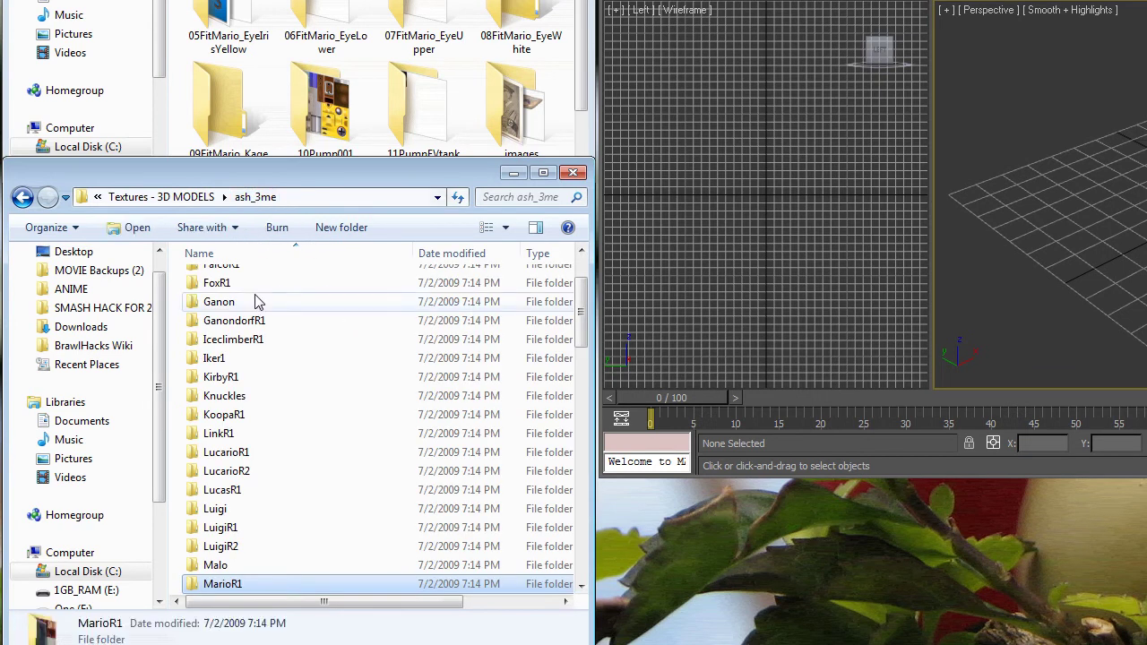
left_click(267, 305)
scroll(275, 313, "down", 2)
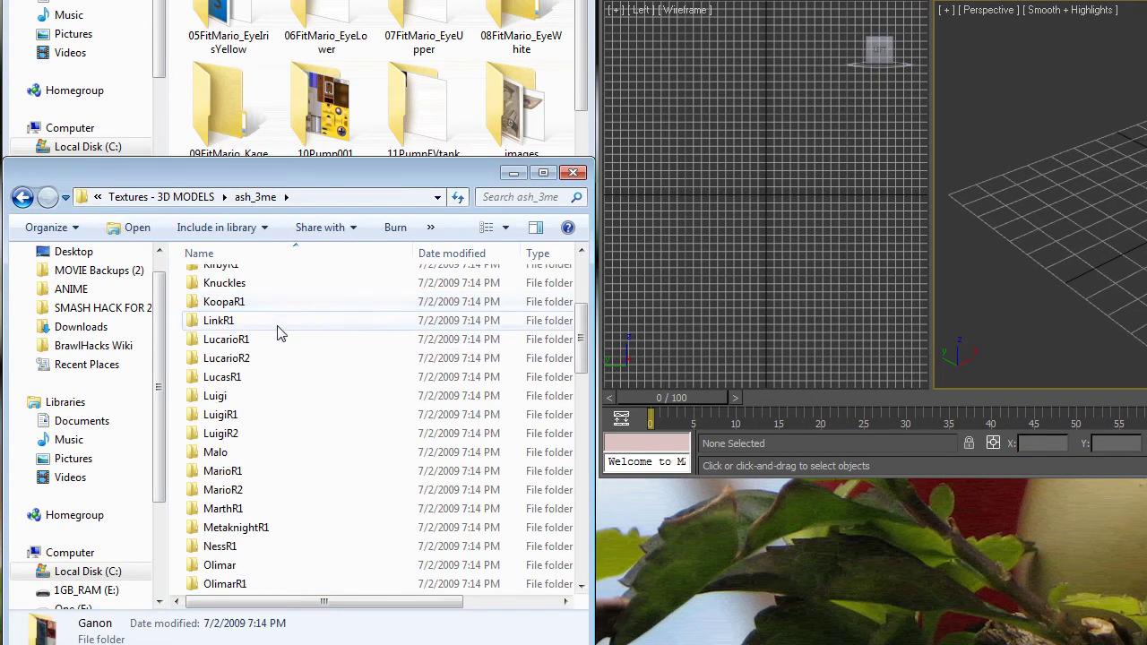
left_click(247, 474)
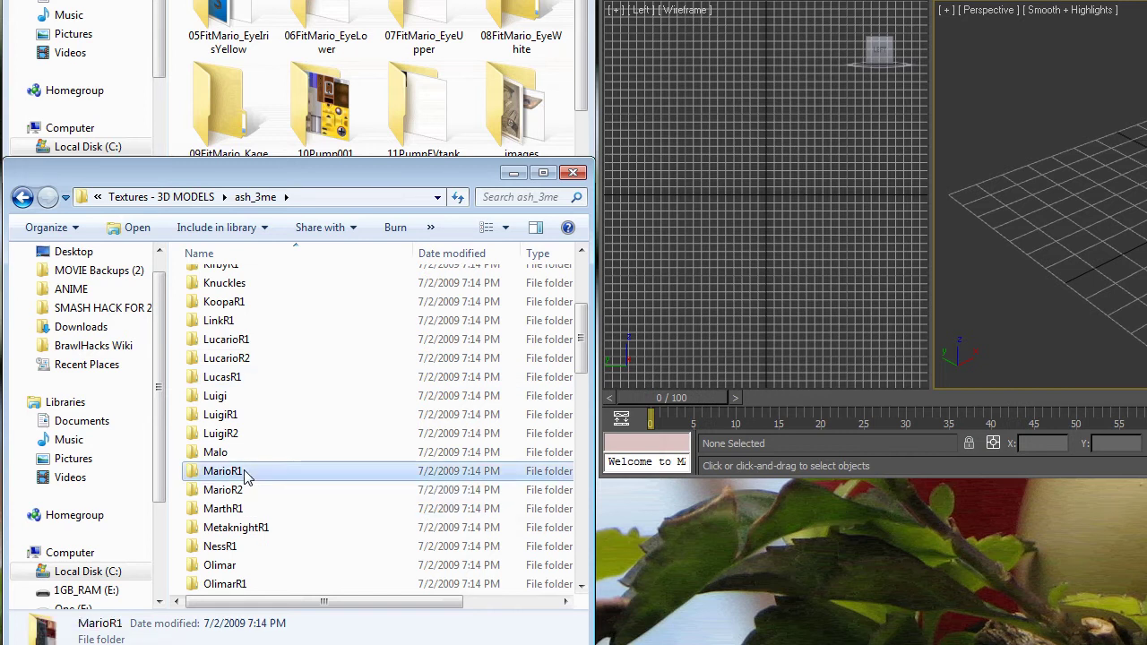
double_click(247, 475)
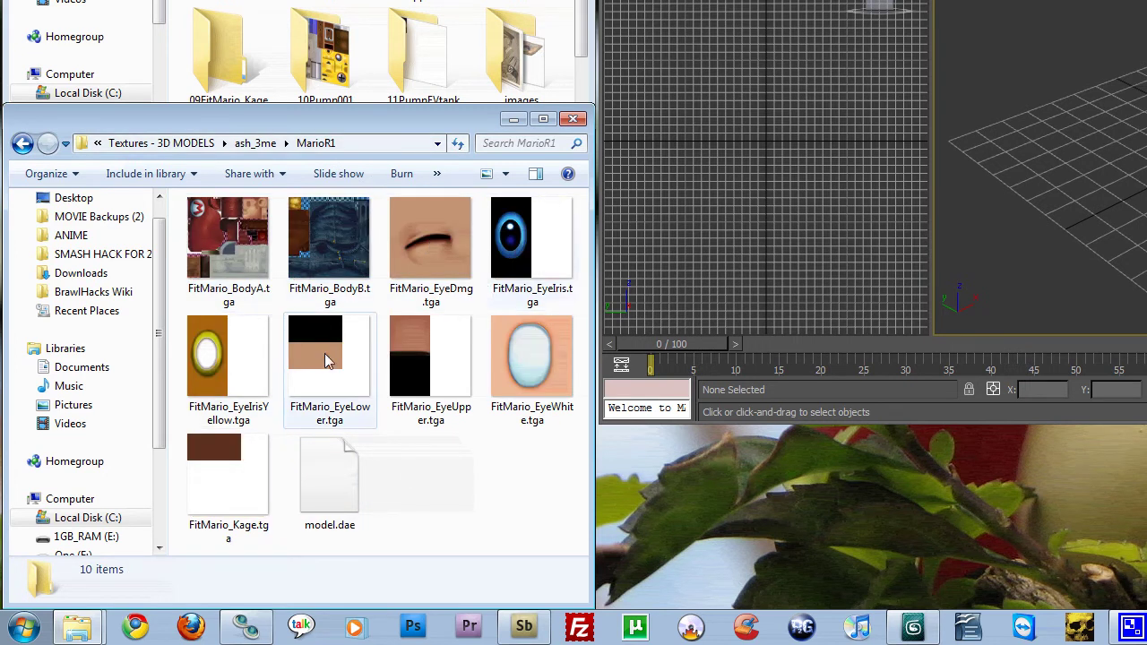
left_click(327, 479)
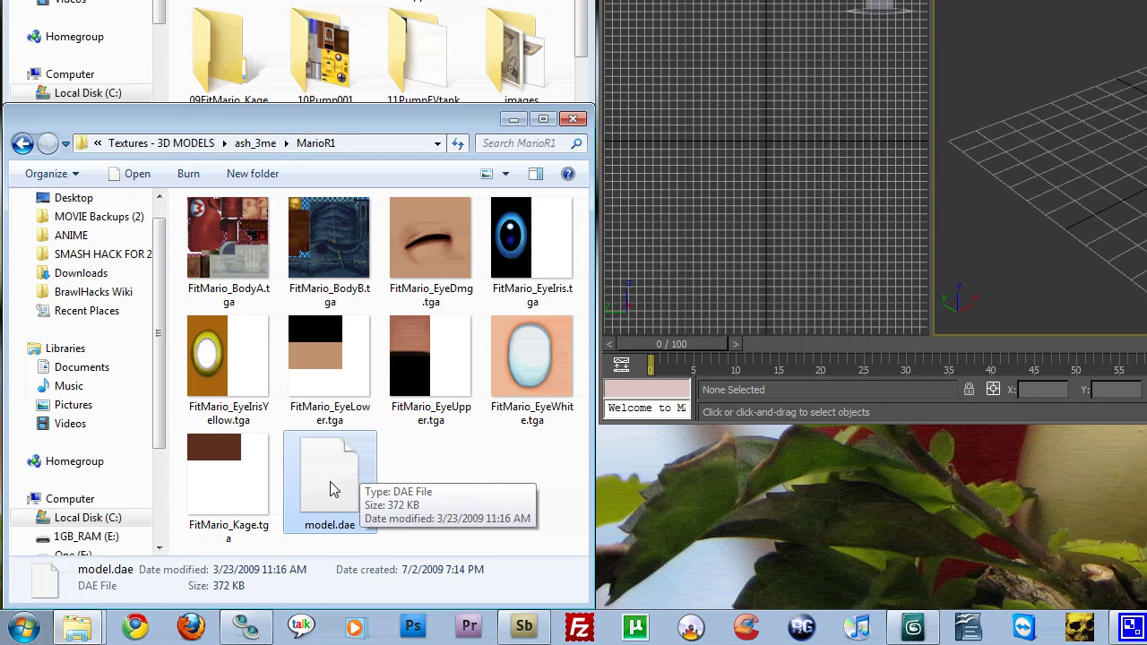
Step: Drag model.dae from Explorer into the Perspective viewport, then reposition the imported Mario group
left_click_drag(330, 481, 1145, 130)
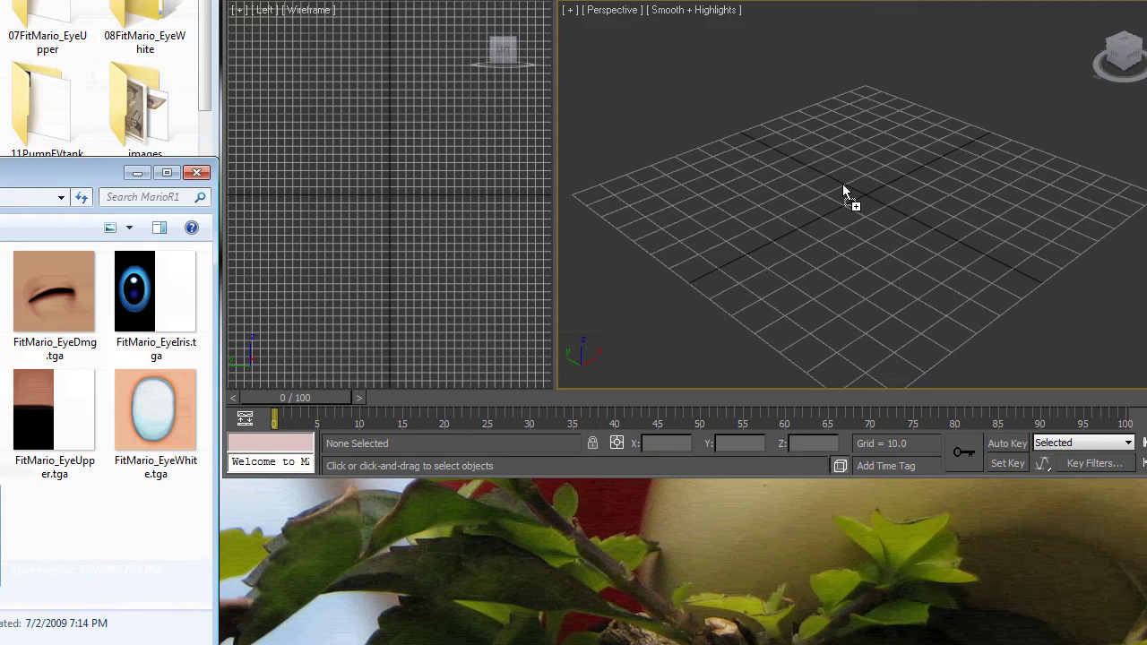
left_click_drag(843, 188, 888, 150)
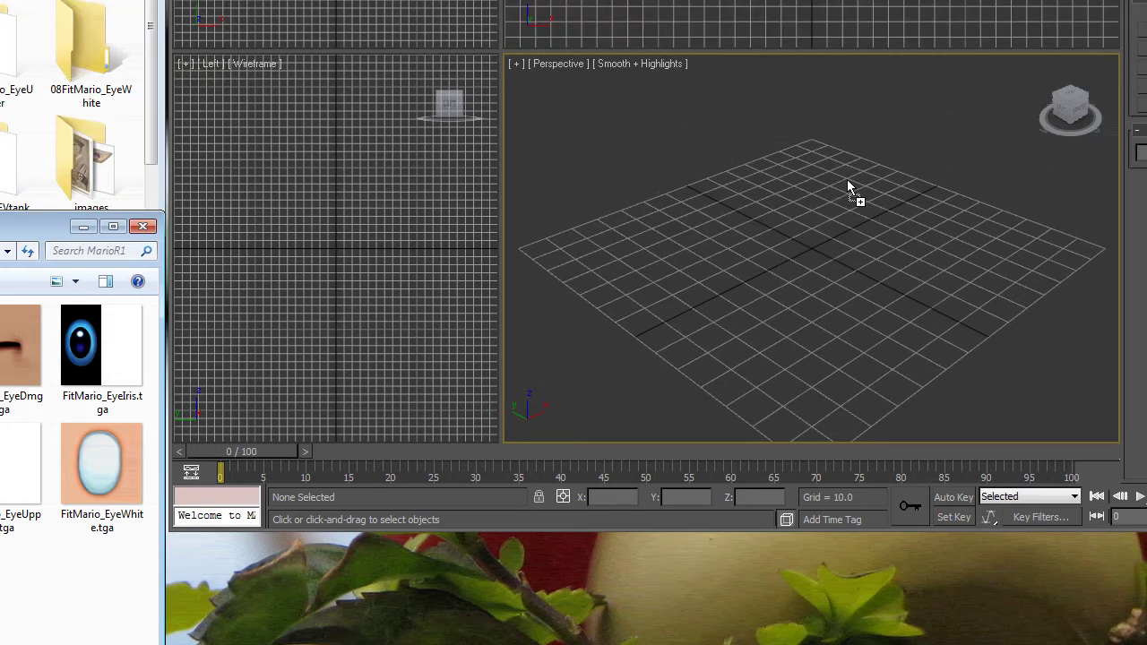
left_click_drag(847, 181, 848, 182)
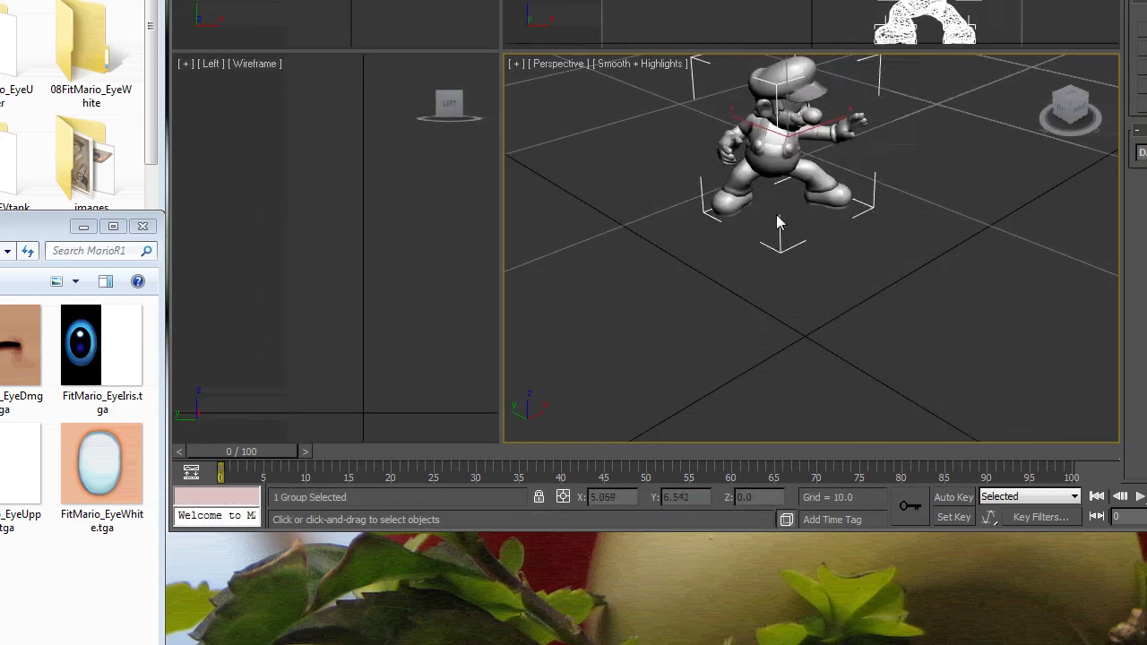
left_click_drag(778, 223, 809, 170)
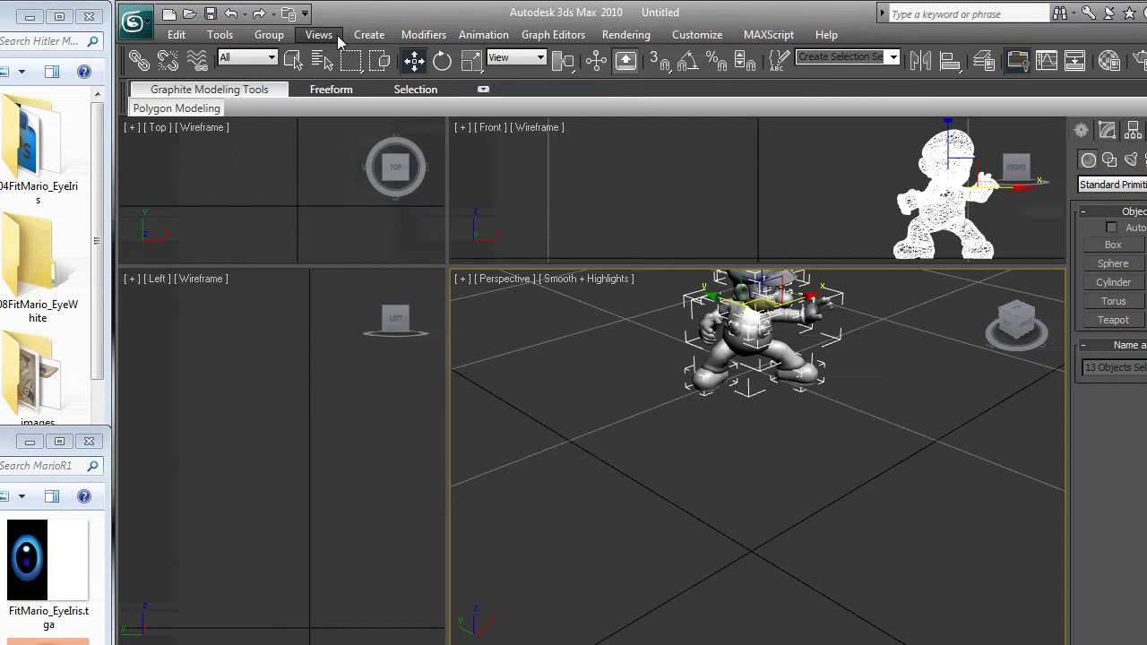
Step: Turn on SteeringWheels from the Views menu
left_click(320, 36)
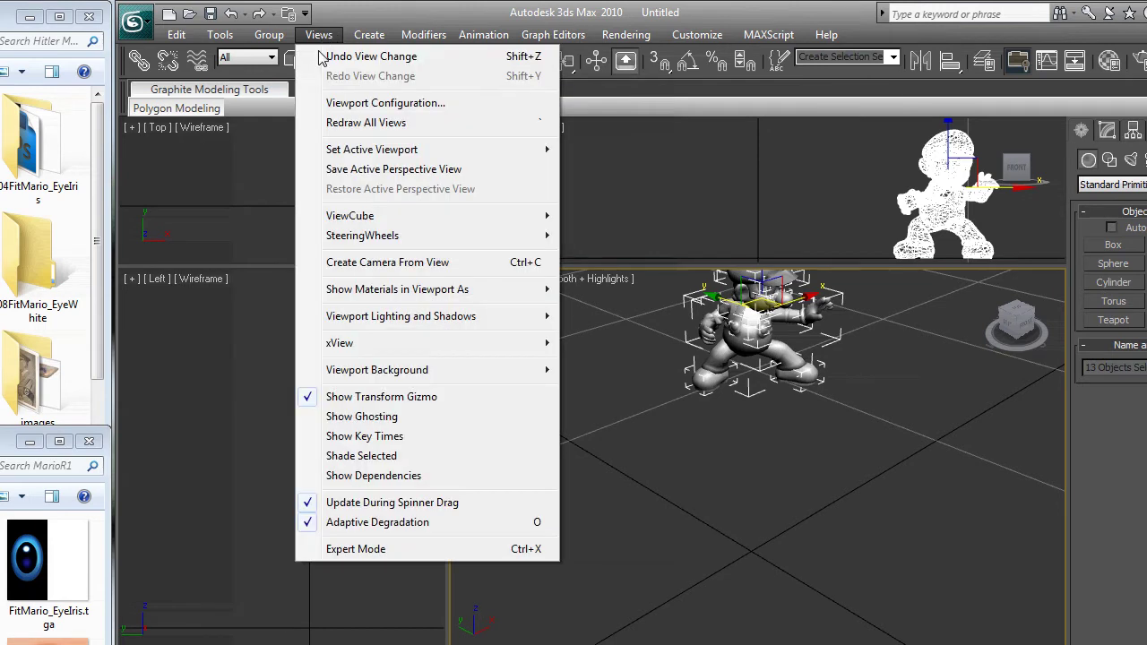
mouse_move(418, 236)
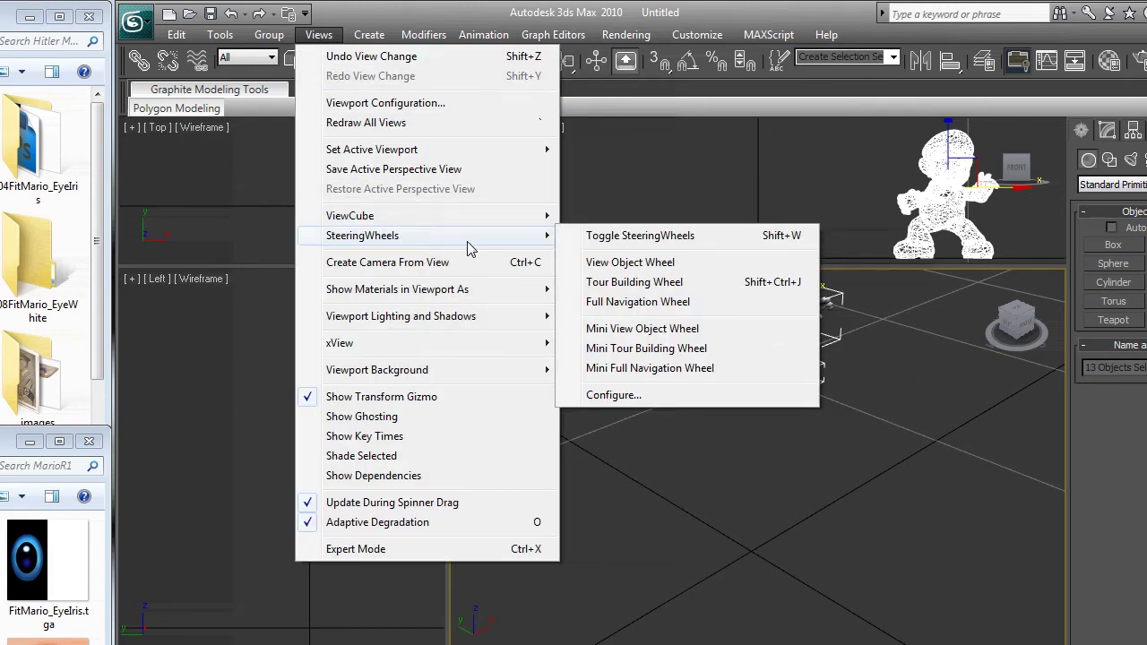
left_click(580, 238)
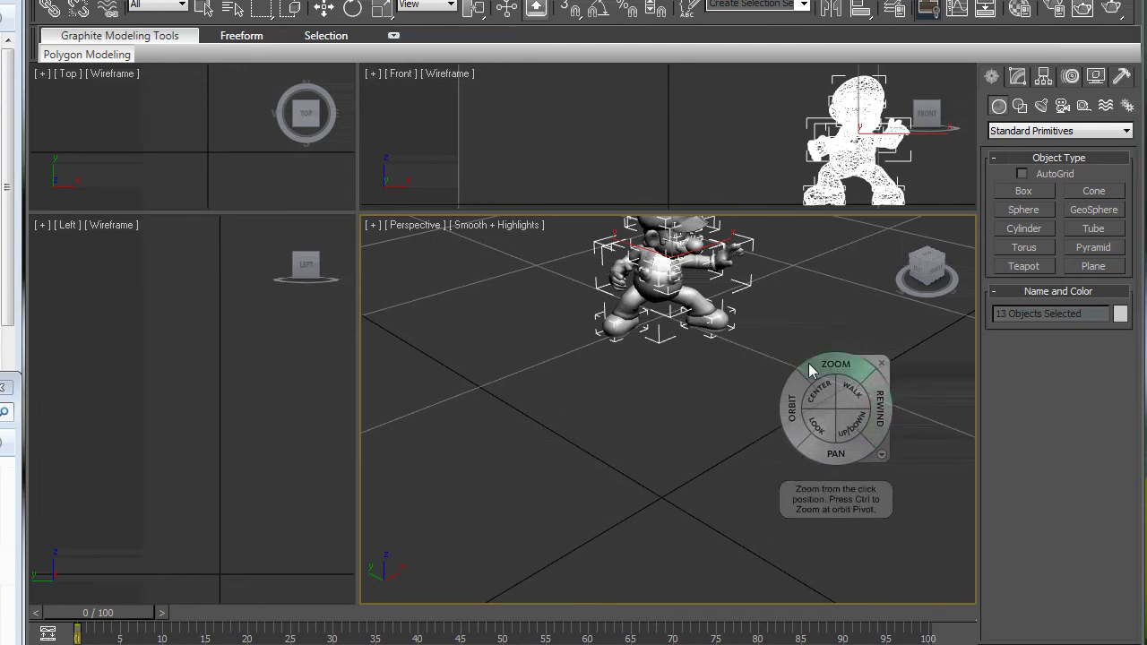
Step: Orbit, pan down and zoom the Perspective view to a close front view of Mario
left_click_drag(788, 410, 688, 389)
left_click_drag(763, 453, 727, 501)
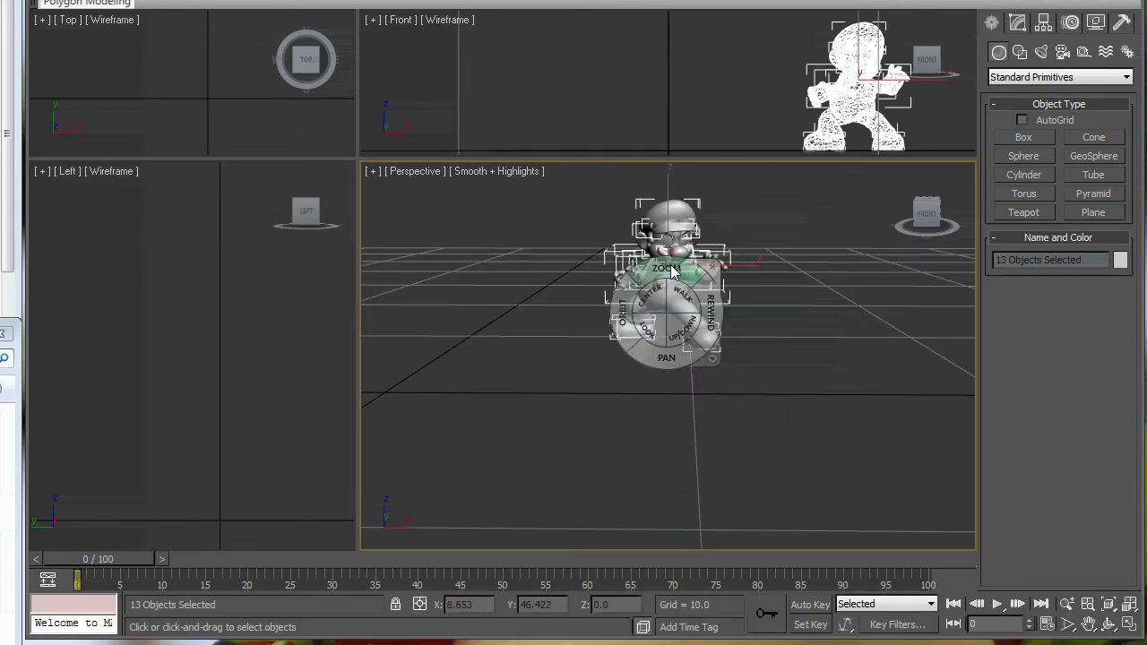
left_click_drag(666, 272, 664, 213)
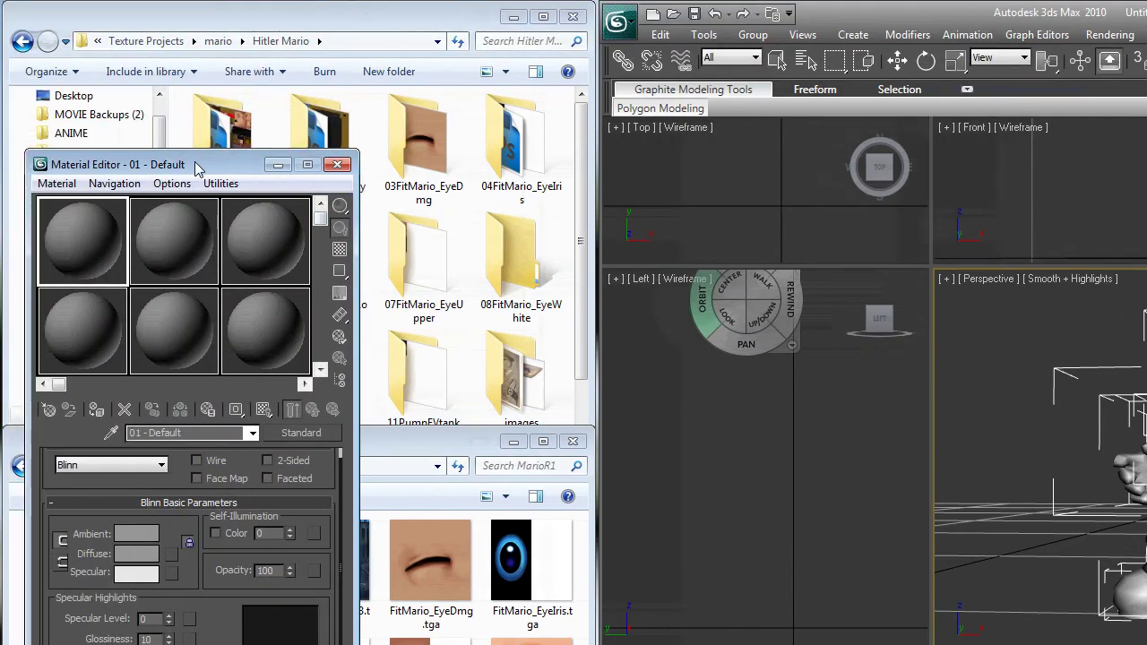
Step: Place the Material Editor beside the Mario view and switch it to 5 X 3 sample windows
left_click_drag(21, 164, 401, 139)
left_click_drag(599, 139, 763, 89)
left_click_drag(970, 376, 807, 349)
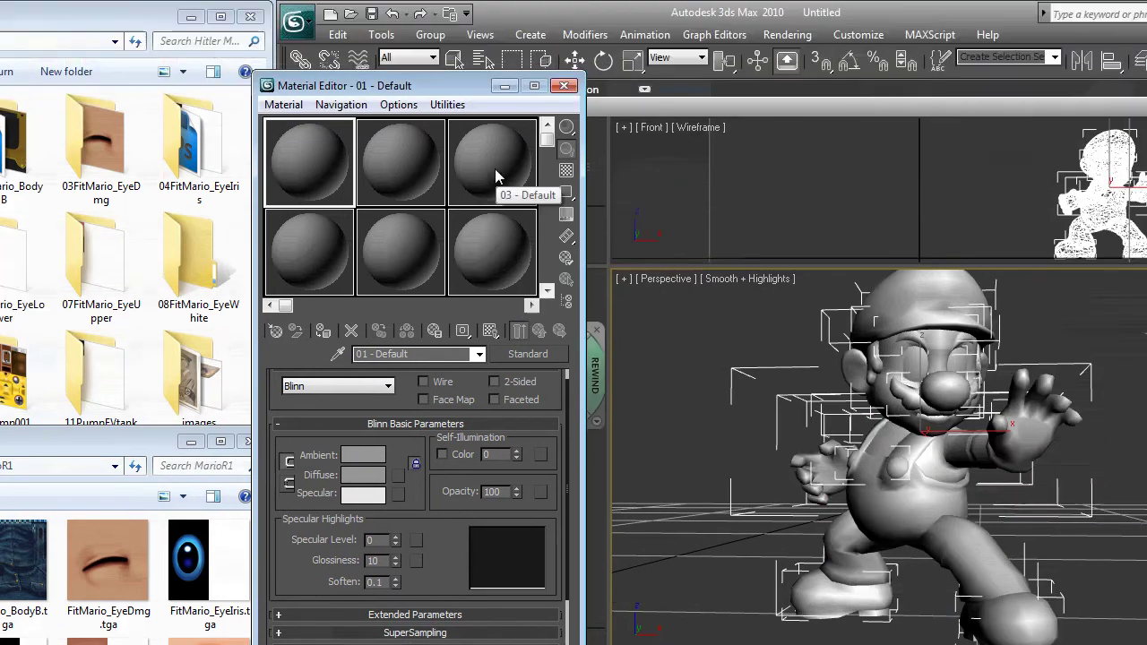
right_click(307, 169)
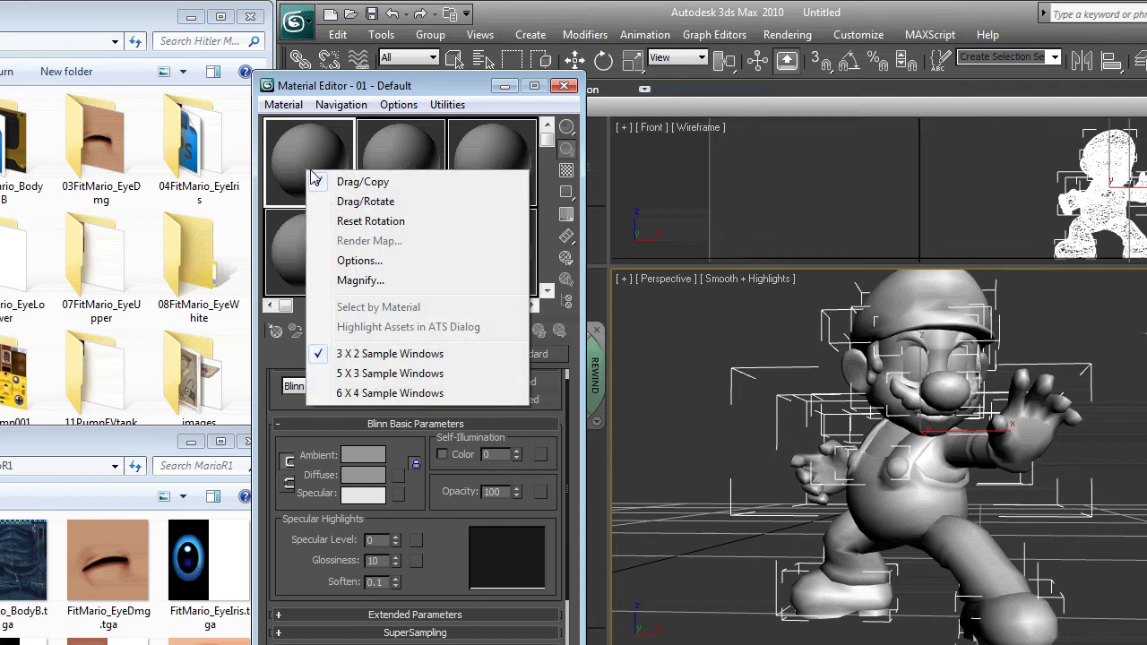
left_click(463, 374)
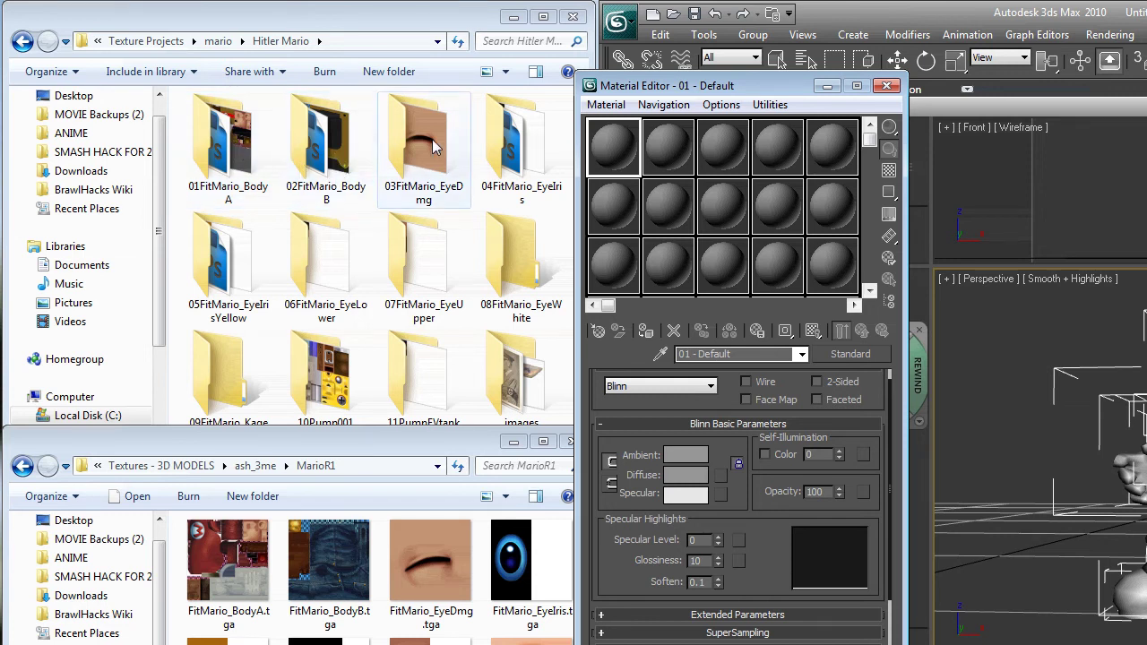
Step: Open 01FitMario_BodyA, narrow Explorer, and drop tex#00_14.tga onto the first sample slot
left_click(238, 143)
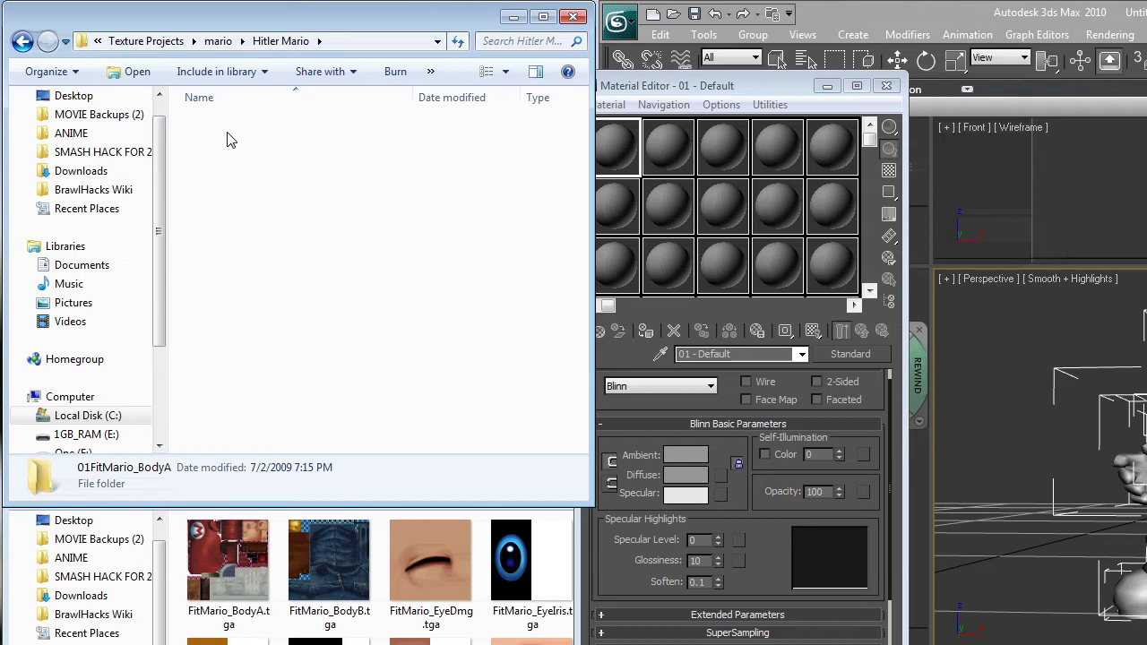
double_click(230, 140)
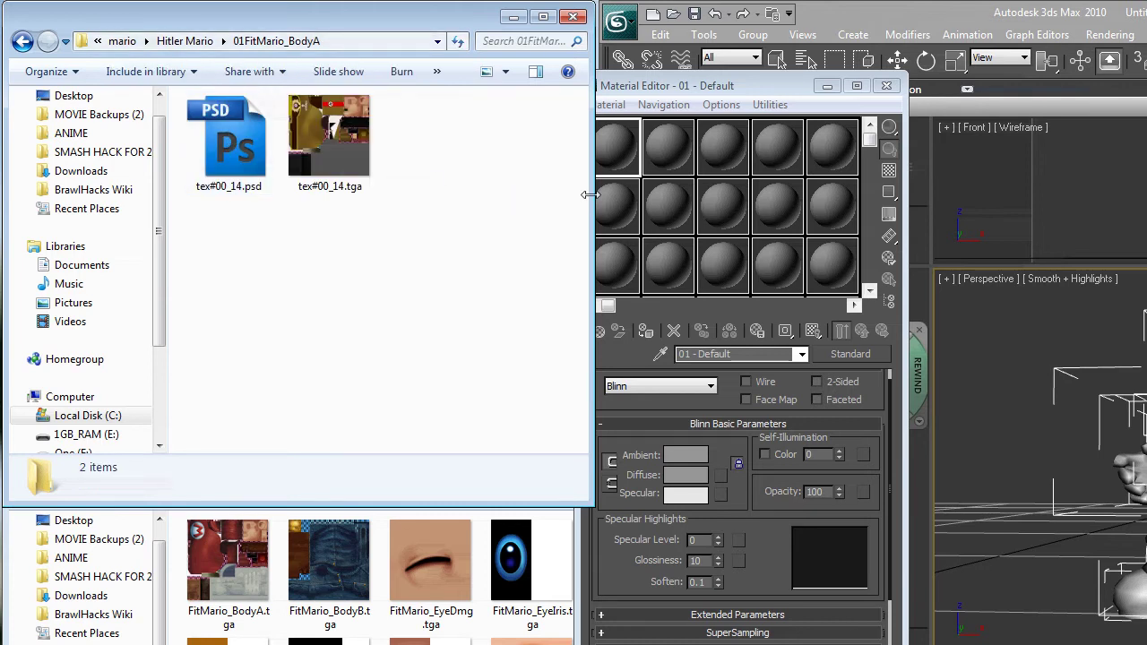
left_click_drag(592, 199, 560, 201)
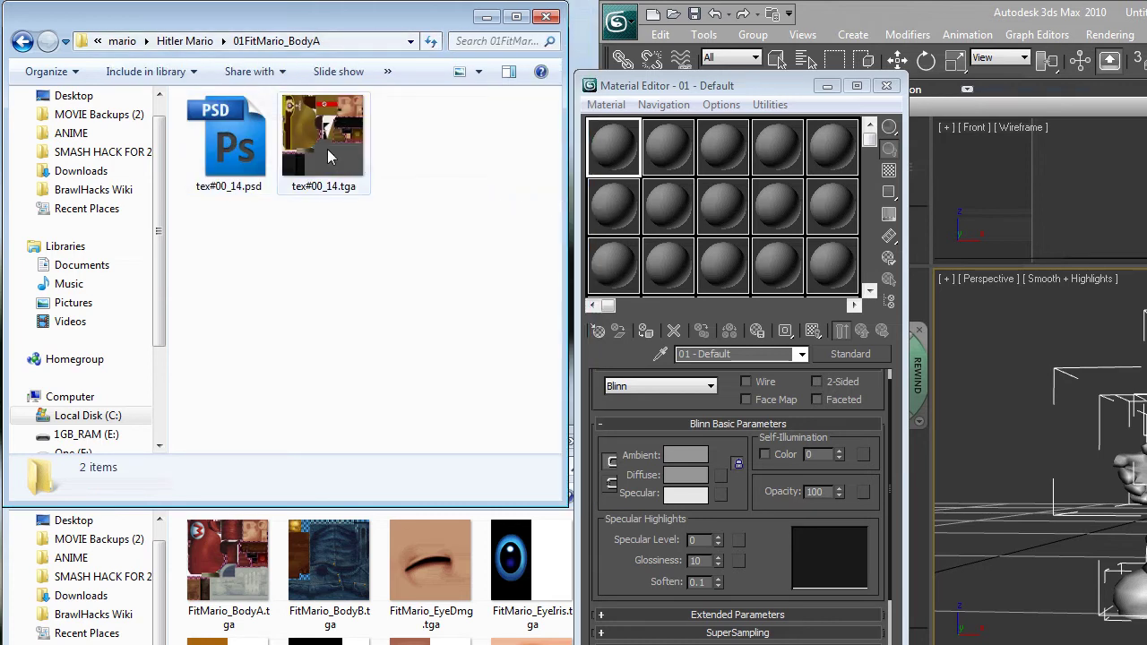
left_click_drag(310, 134, 615, 154)
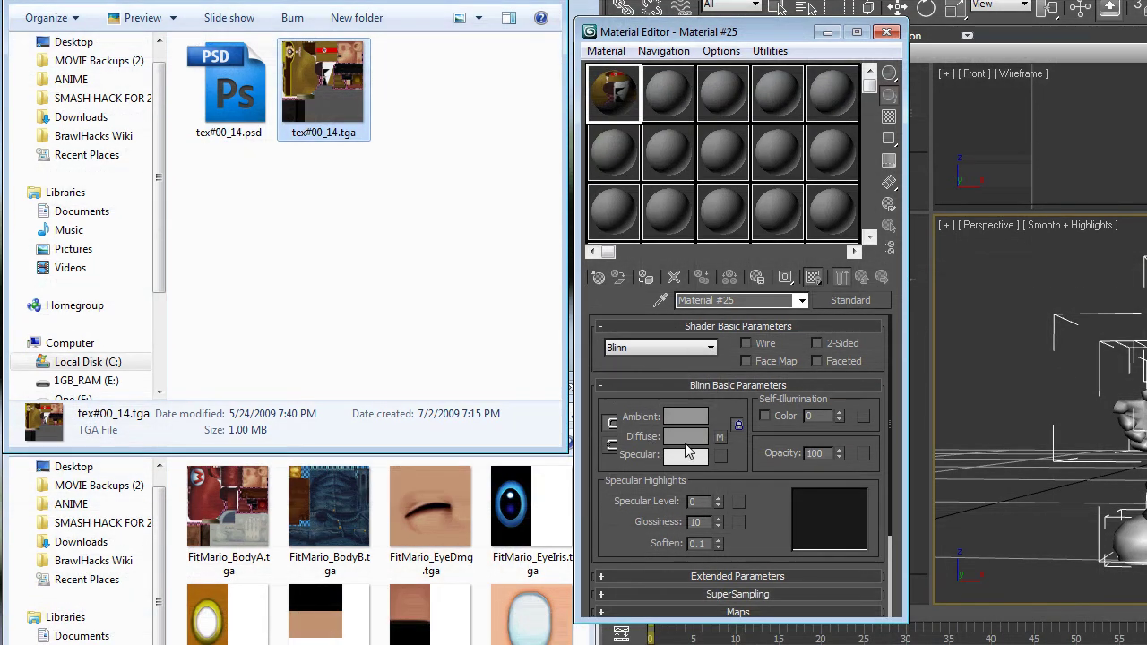
Step: Load tex#00_14.tga as a Bitmap diffuse map
left_click(719, 438)
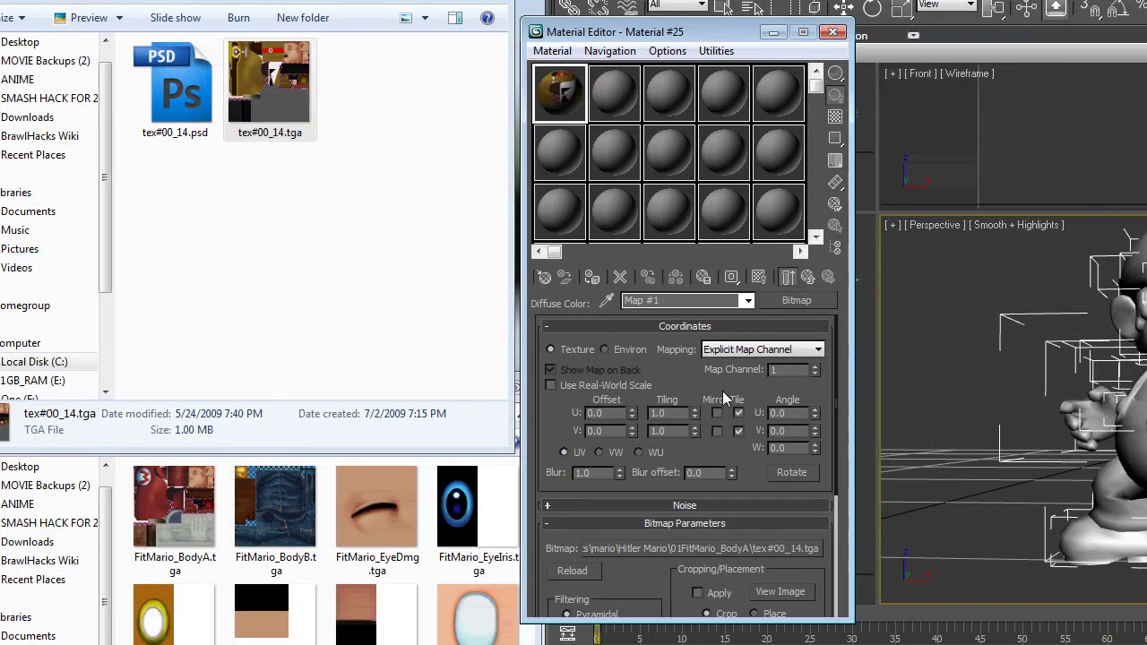
left_click(796, 301)
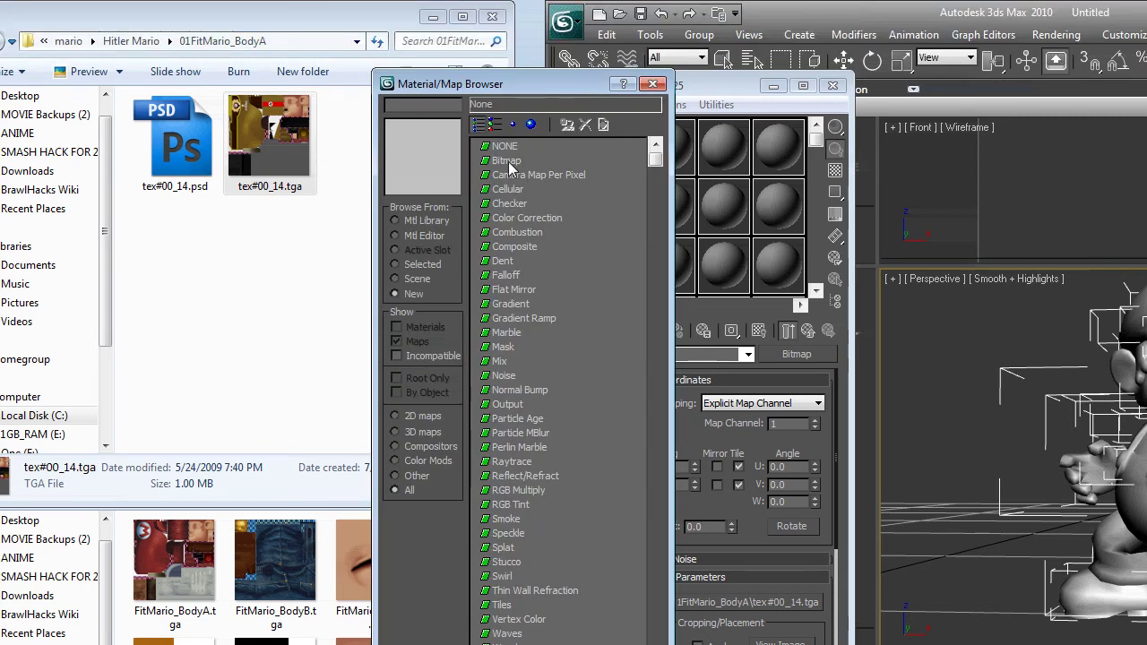
double_click(507, 161)
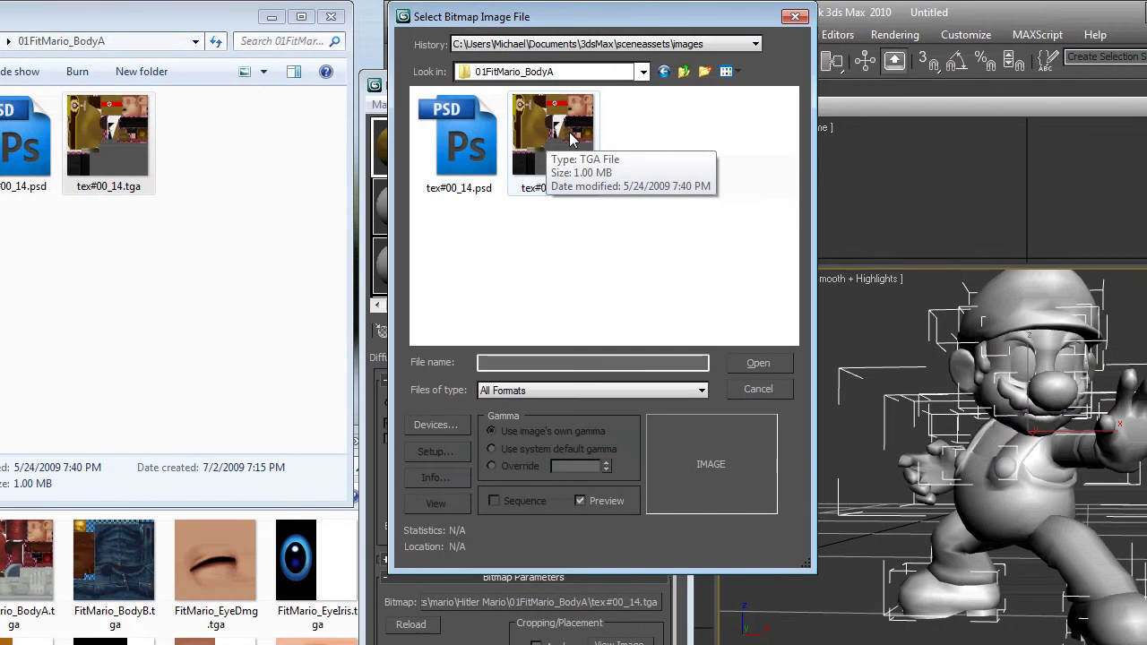
left_click(574, 139)
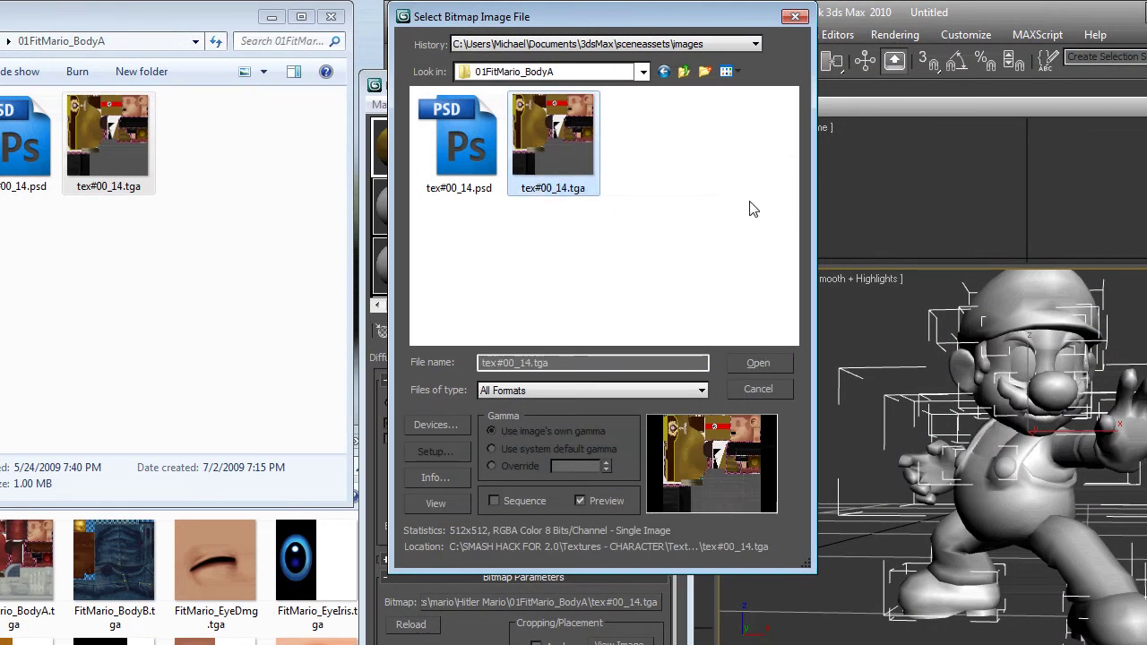
left_click(795, 17)
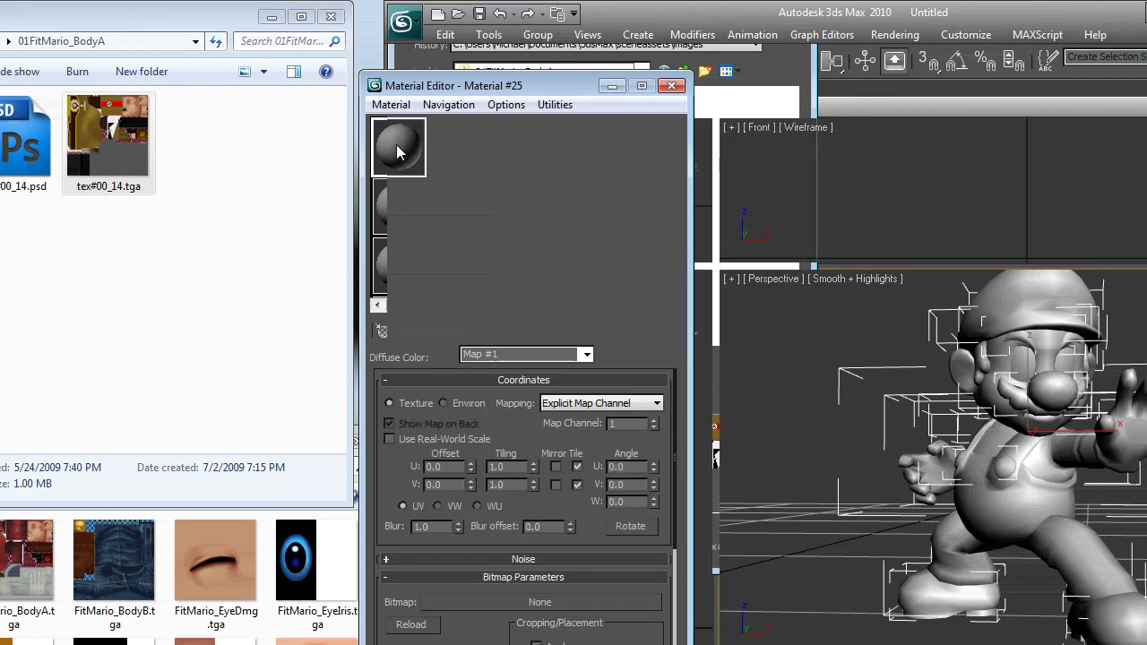
Step: On the new material slot, set the map's Angle U to 180 and show it in the viewport
left_click(558, 147)
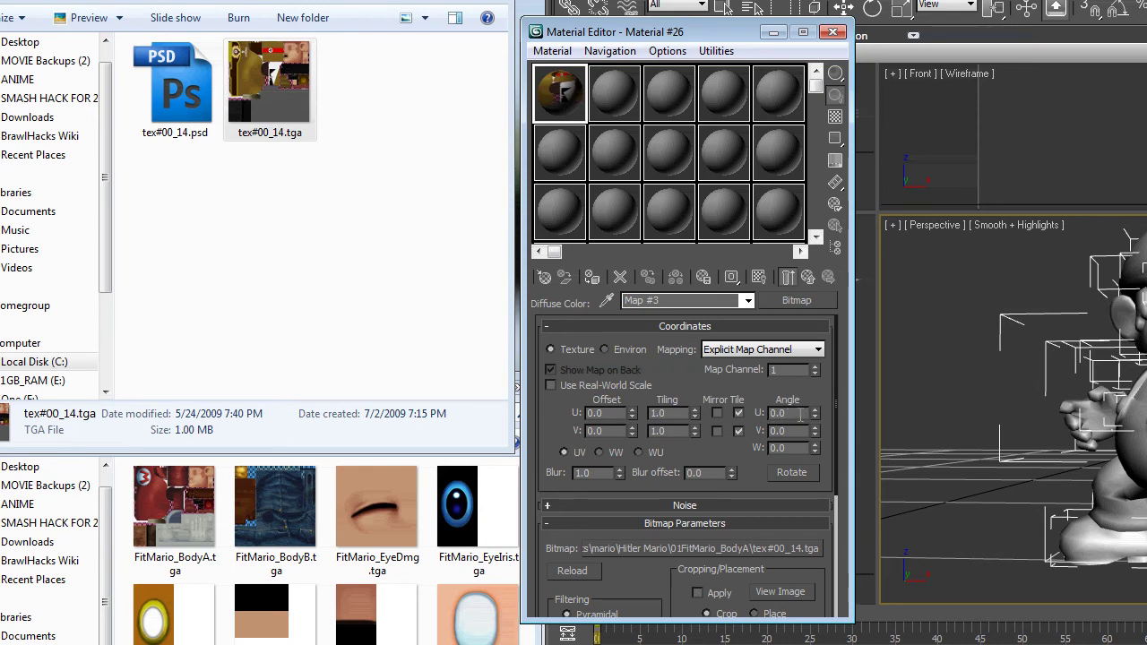
double_click(768, 415)
key("Tab")
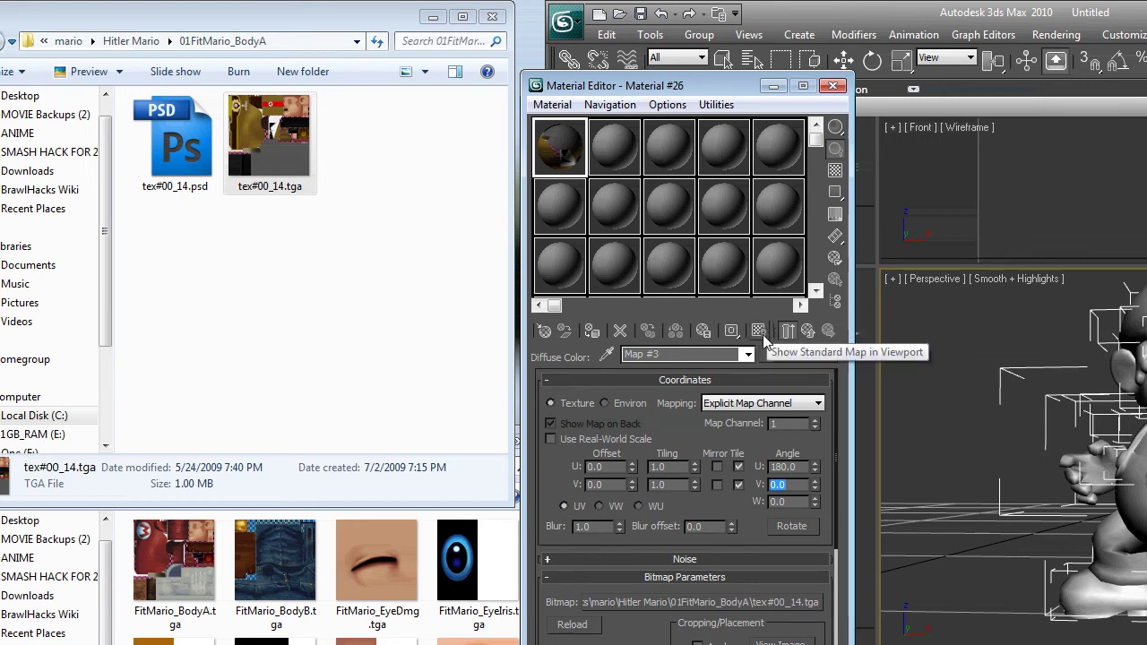
left_click(763, 337)
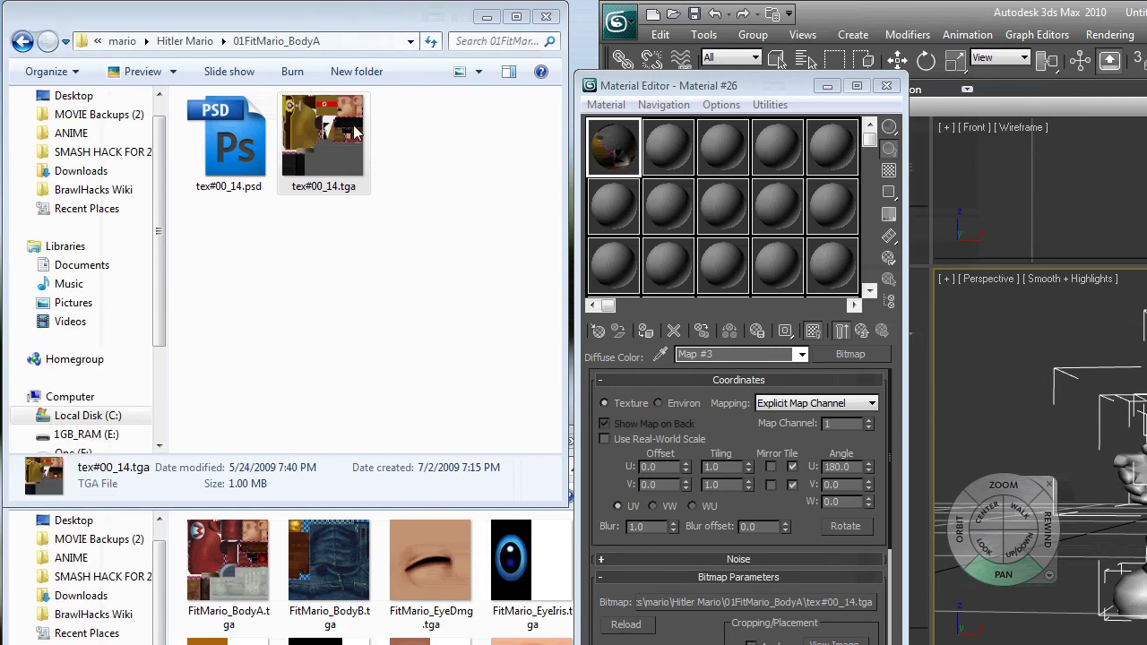
Step: Drag Material #26 onto Mario and assign it to the whole object
left_click_drag(357, 131, 627, 153)
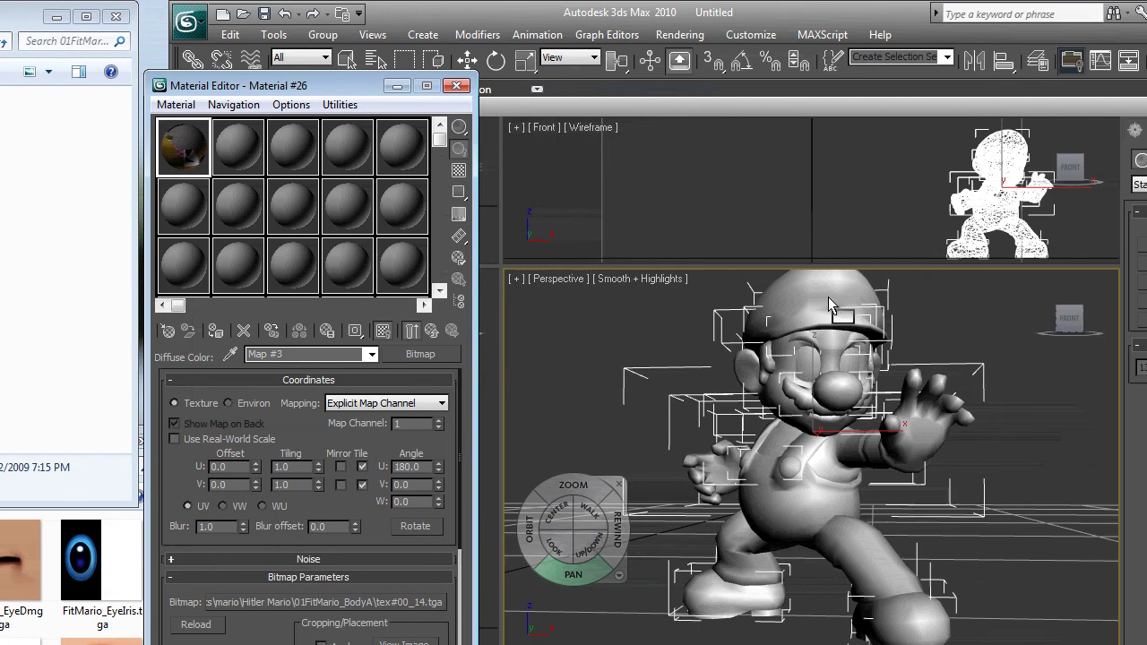
left_click_drag(828, 297, 828, 296)
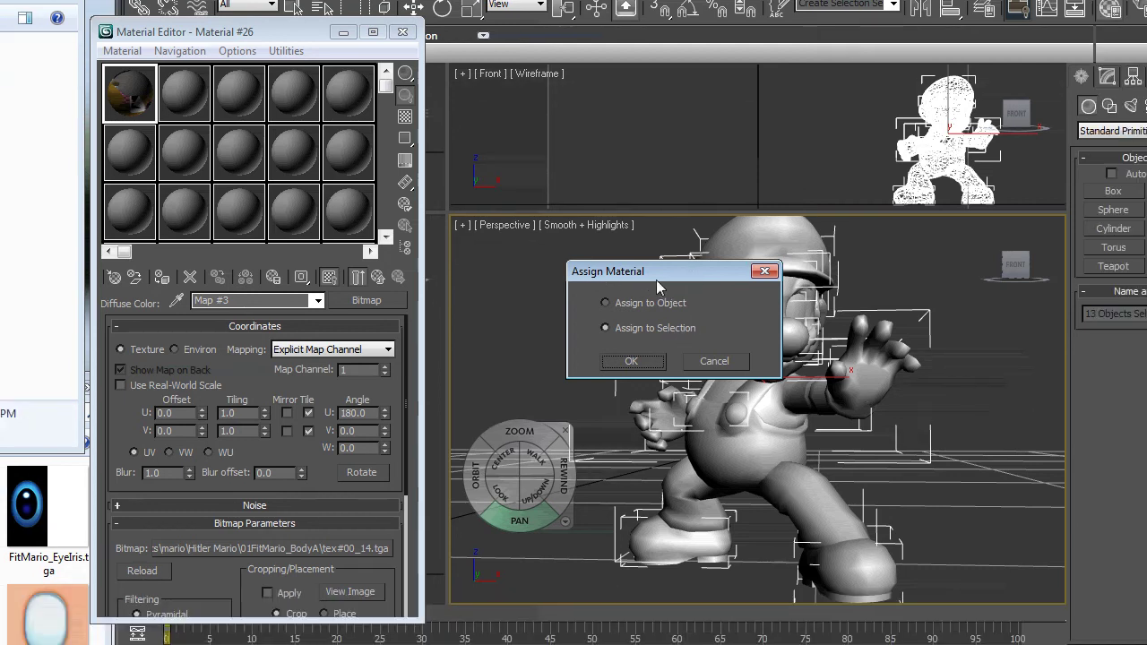
left_click(631, 303)
left_click(630, 362)
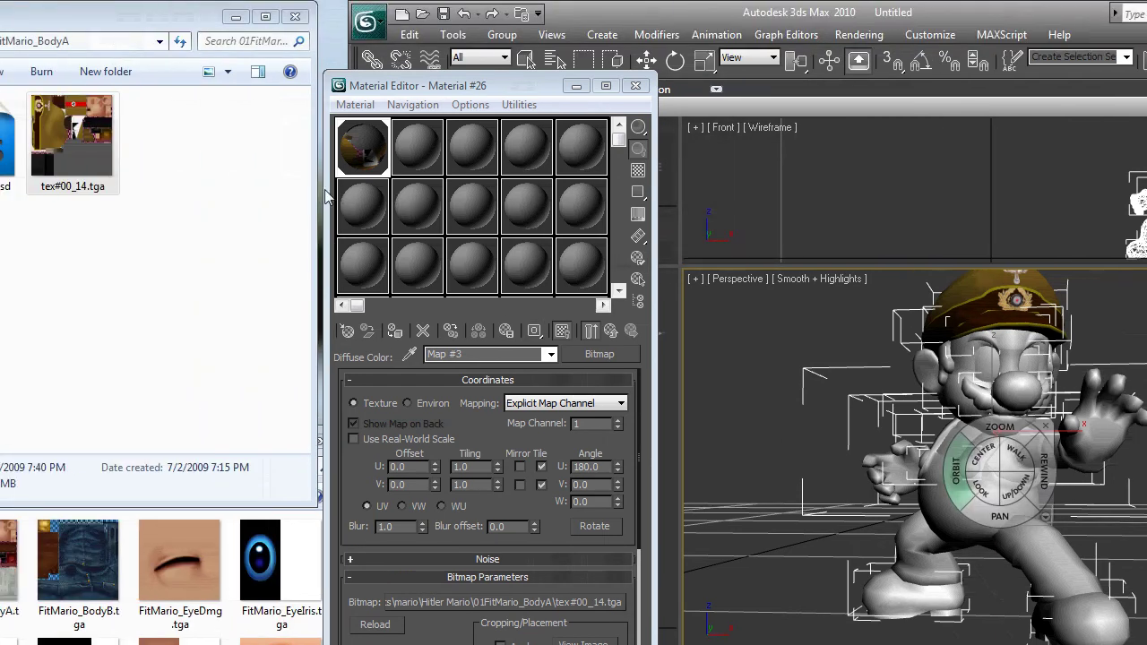
Step: Select the second sample slot and drop 02FitMario_BodyB's tex#00_14.tga onto it
left_click(421, 153)
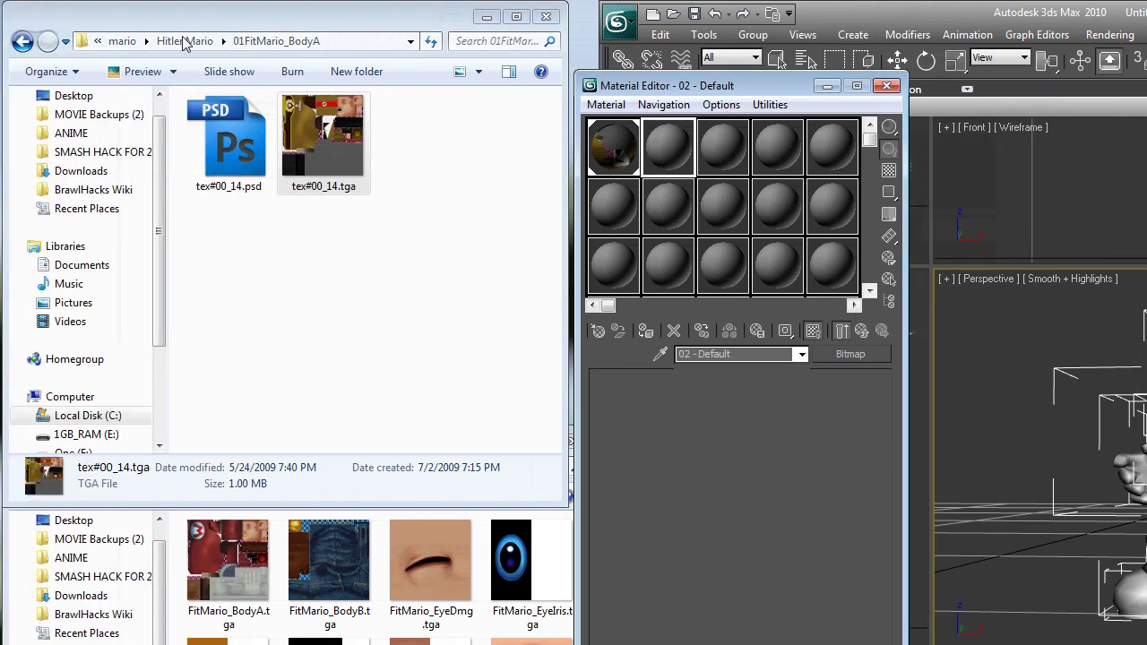
left_click(183, 42)
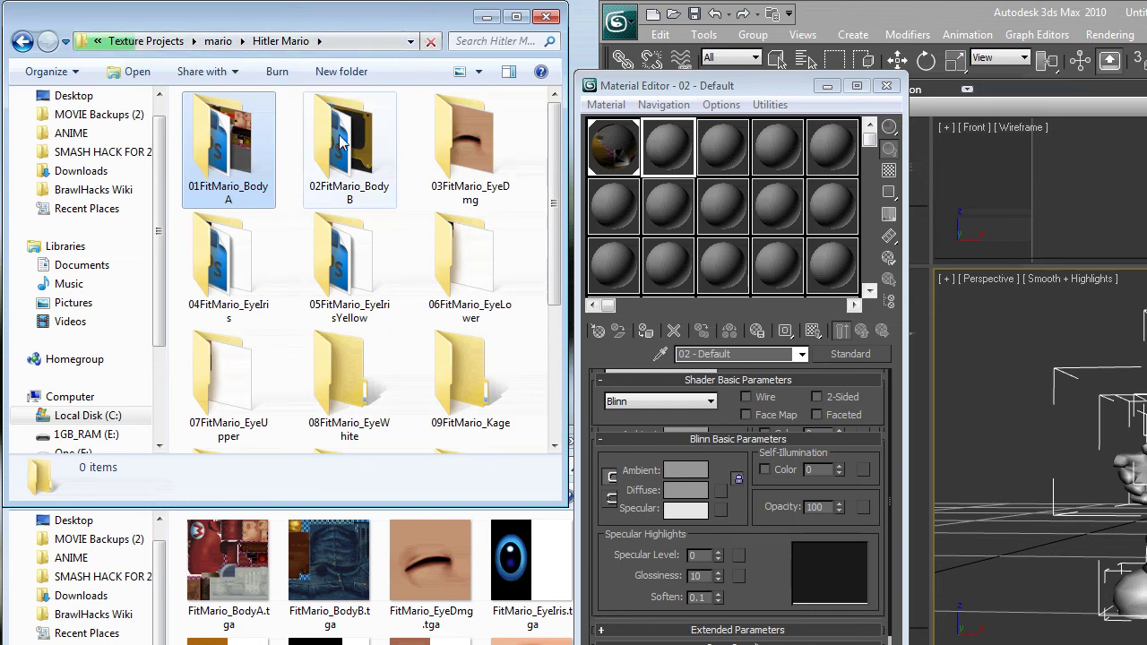
left_click(340, 143)
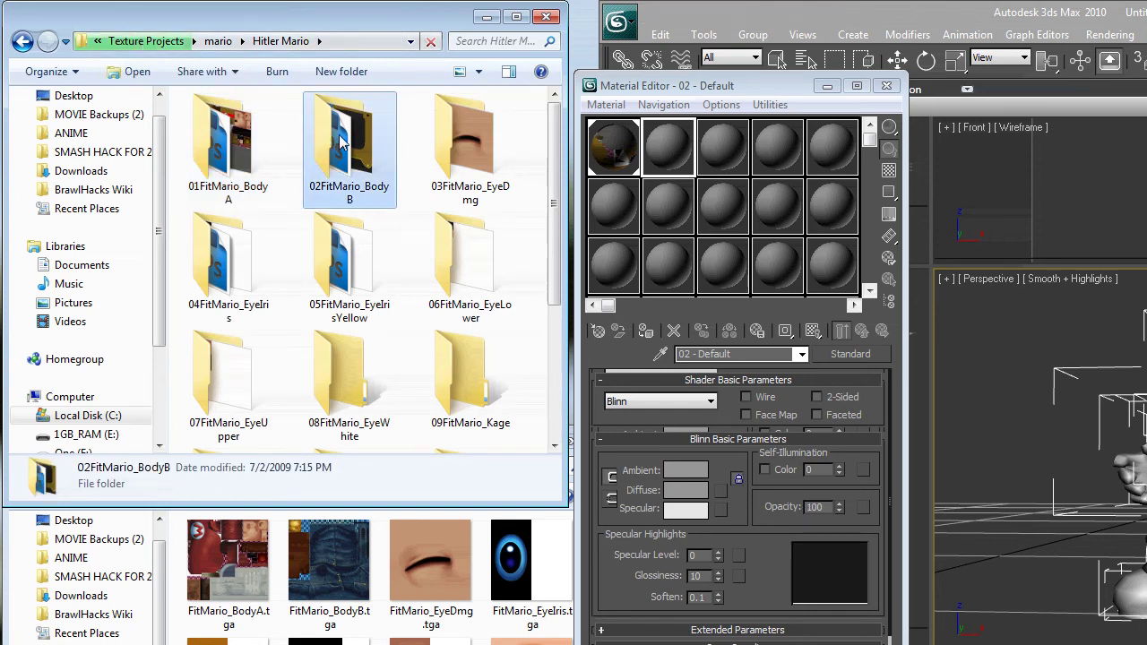
double_click(340, 143)
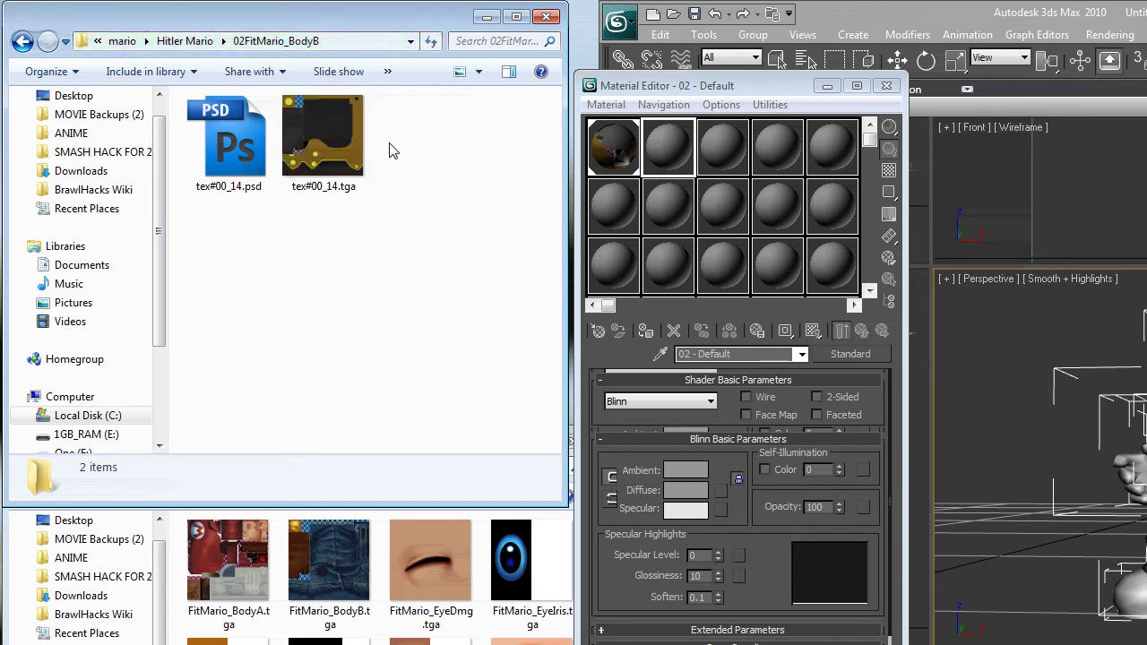
left_click(346, 134)
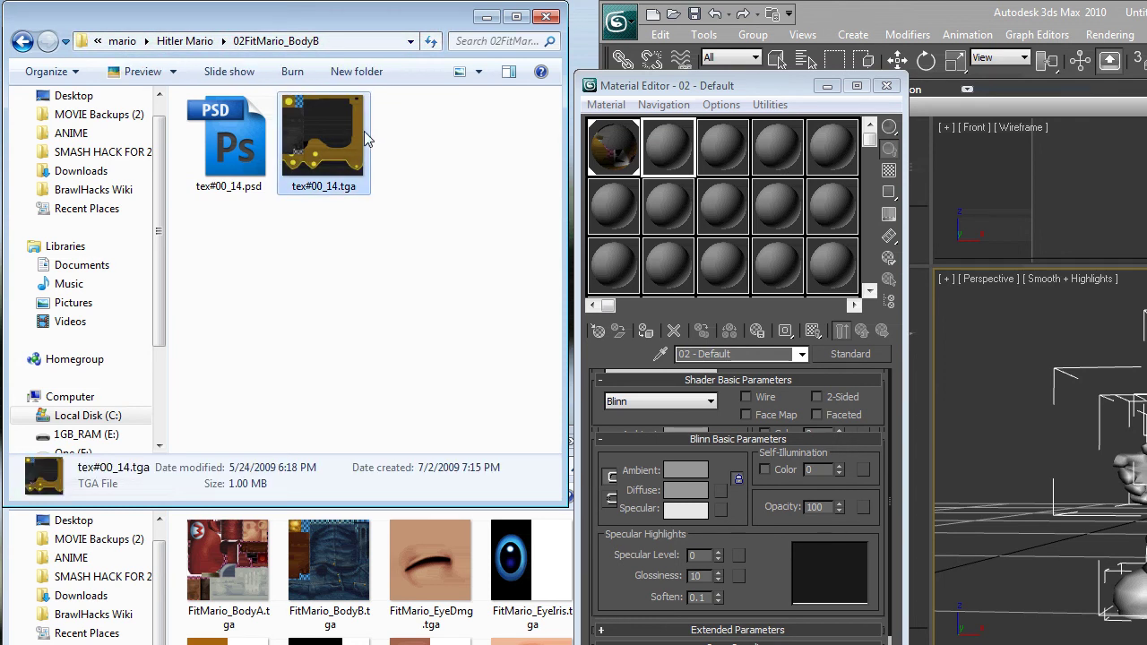
left_click_drag(365, 133, 665, 154)
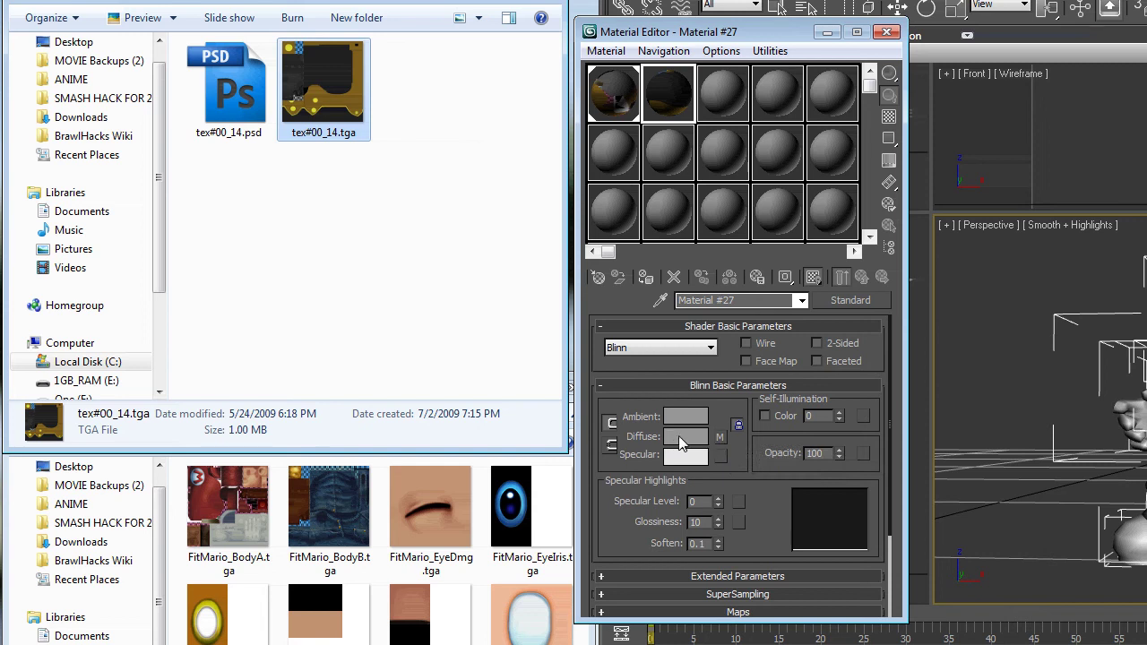
Step: Set Map #4's Angle U to 180, show it in the viewport, and drag Material #27 onto Mario
left_click(720, 437)
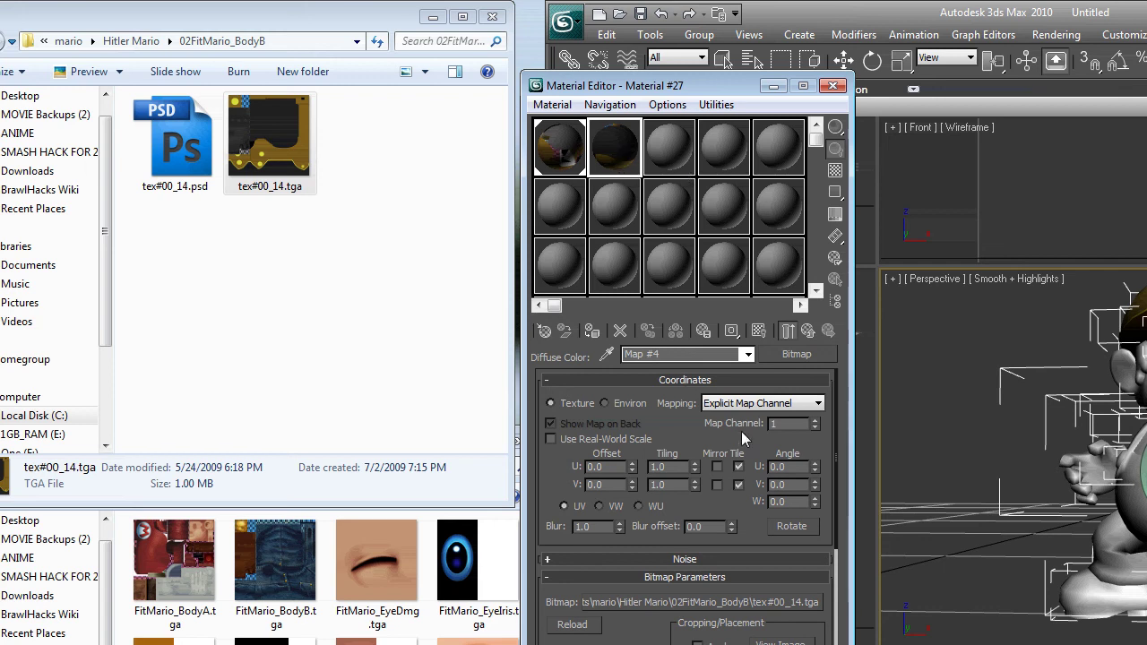
double_click(793, 467)
type("180")
key("Tab")
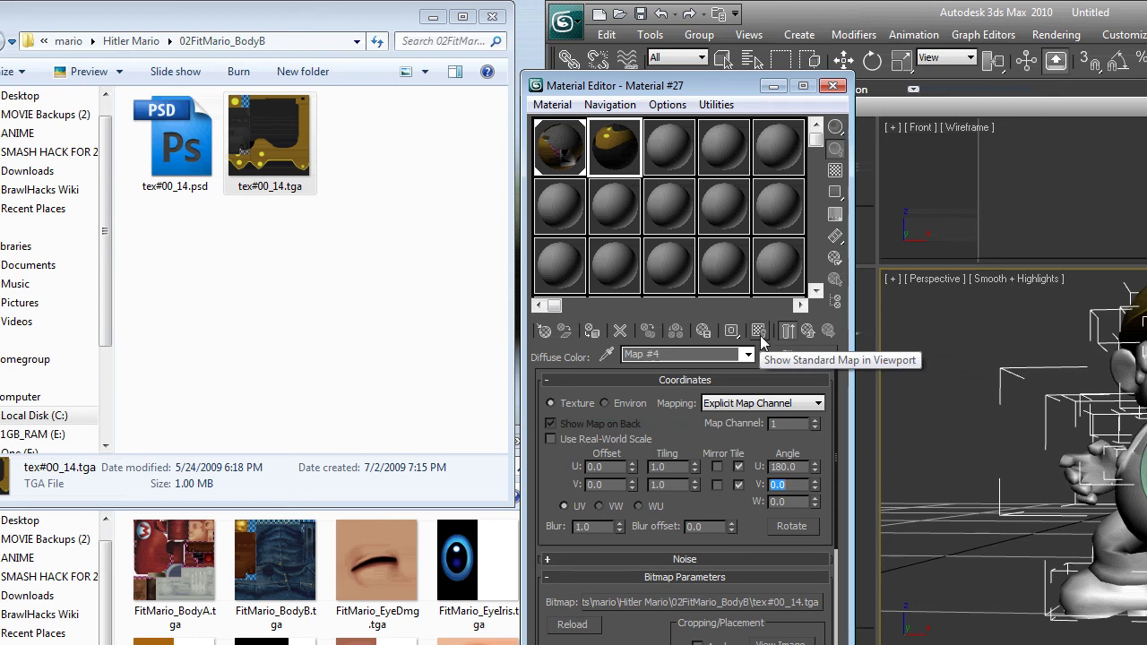
left_click(759, 333)
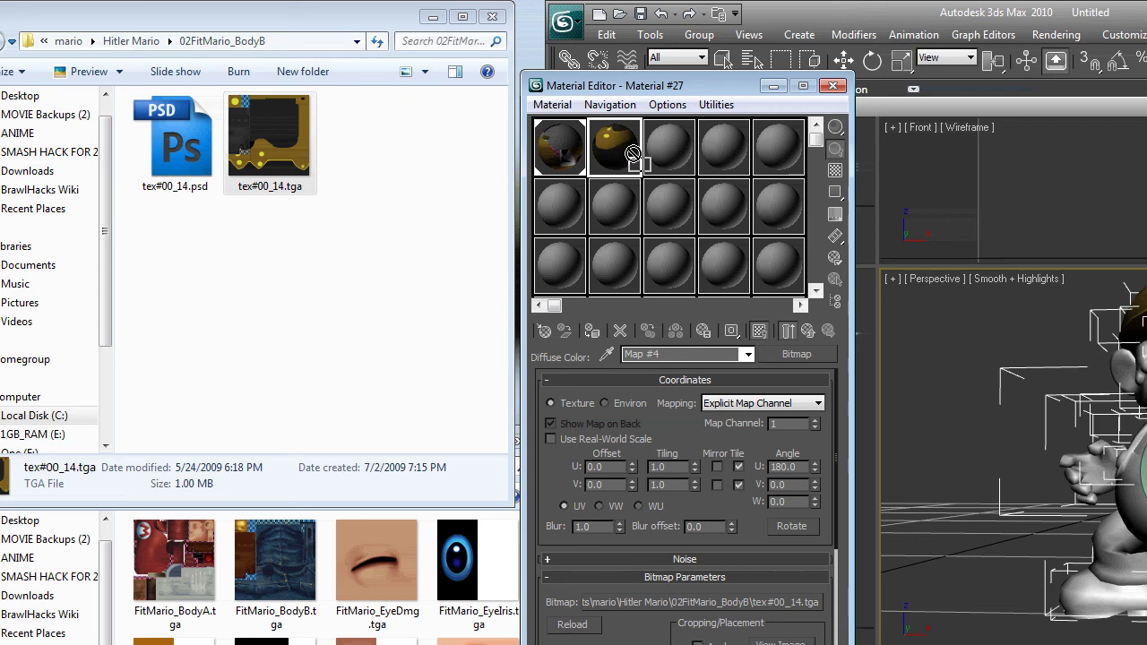
left_click_drag(616, 151, 1067, 400)
left_click_drag(907, 400, 978, 509)
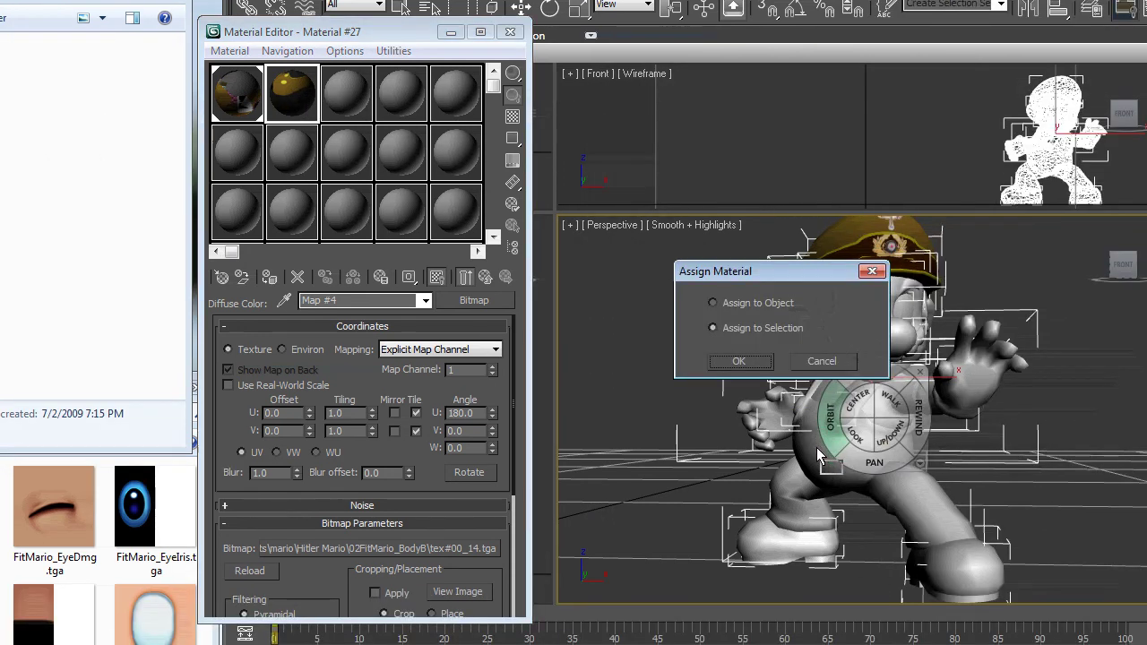
Step: Choose Assign to Object and confirm, putting the BodyB texture on Mario's uniform
left_click(787, 306)
left_click(748, 361)
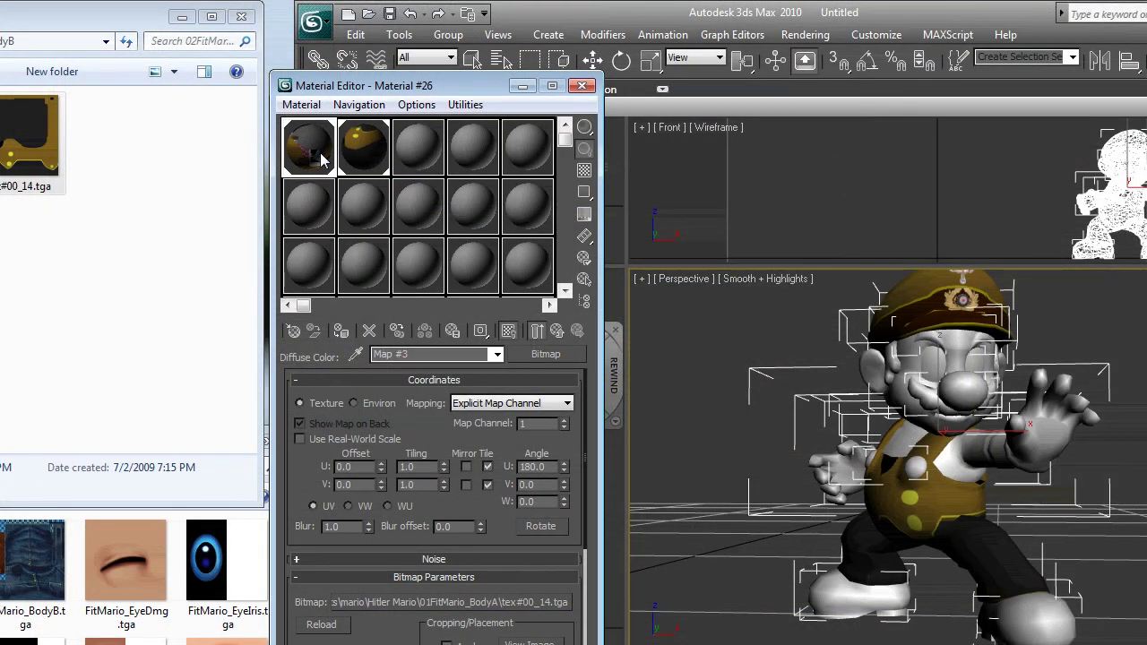
Step: Assign Material #26 to the whole Mario object twice, confirming each assignment
left_click_drag(308, 153, 850, 437)
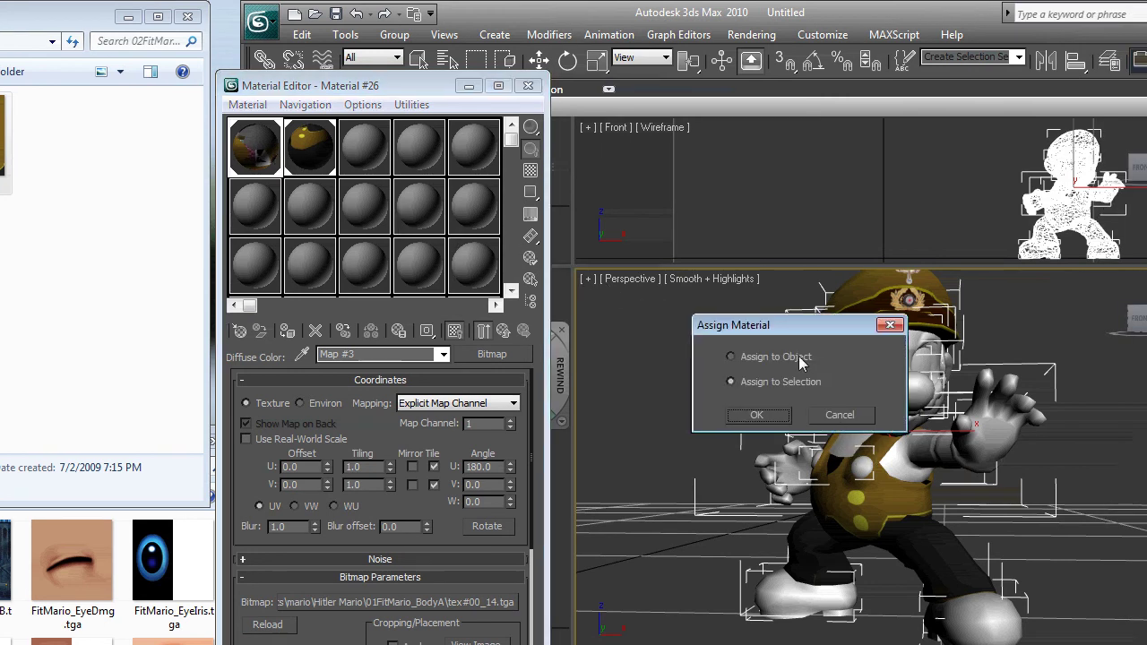
left_click(800, 360)
left_click(756, 414)
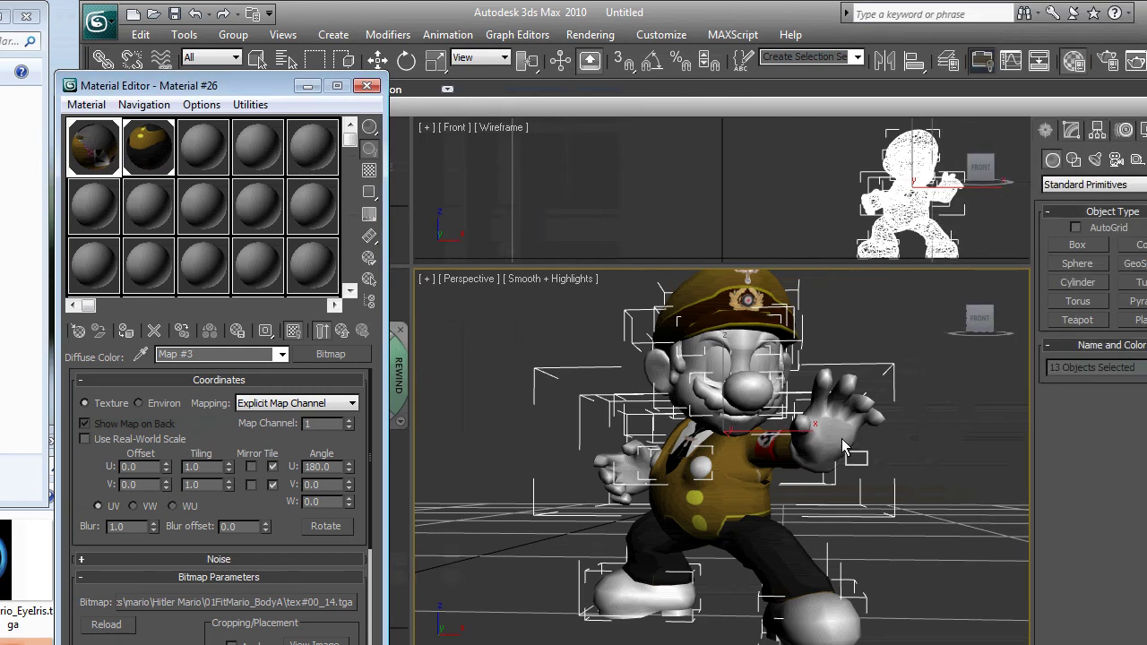
left_click_drag(842, 447, 842, 443)
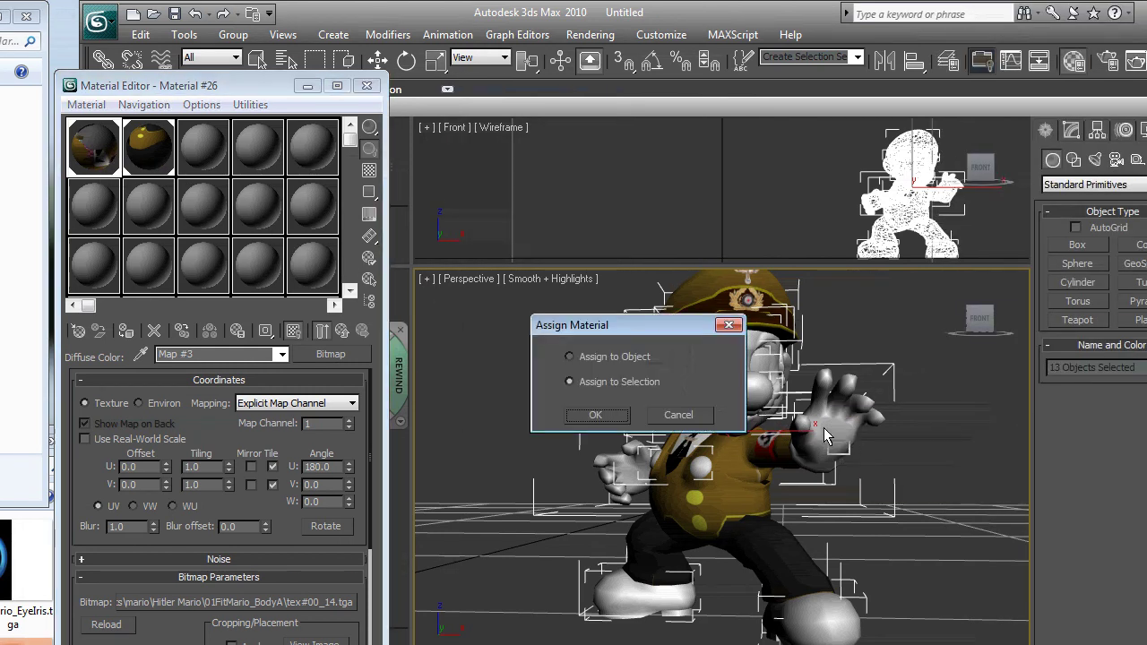
left_click(595, 415)
key("shift+w")
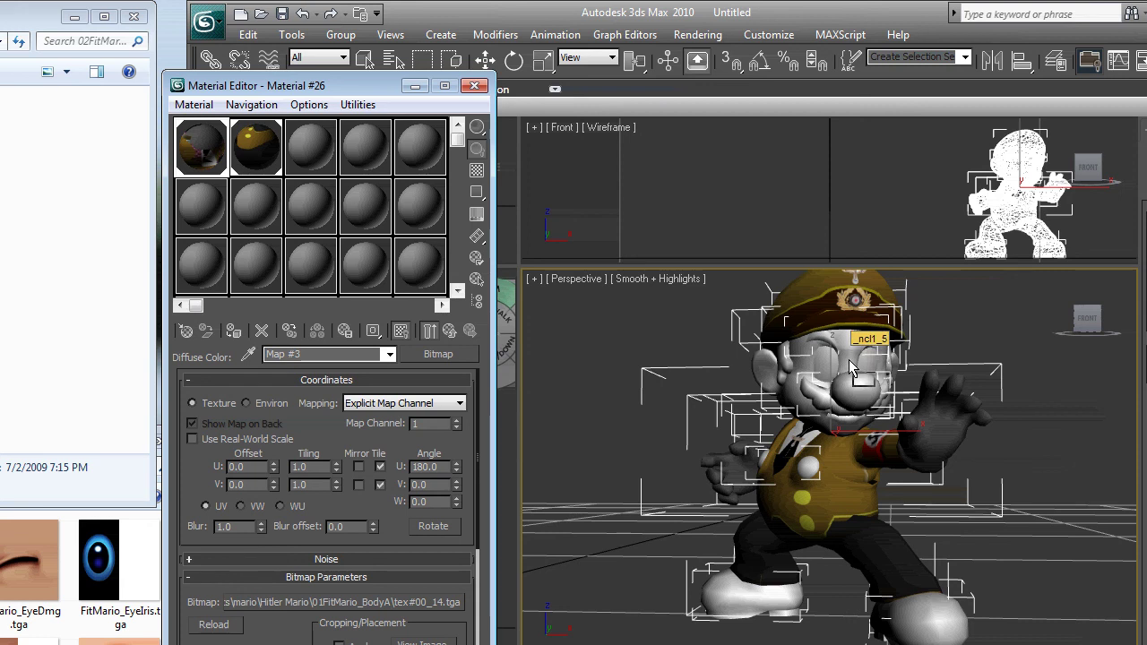
Step: Assign Material #26 to another part of Mario as a whole object
left_click_drag(850, 363, 851, 363)
left_click(737, 357)
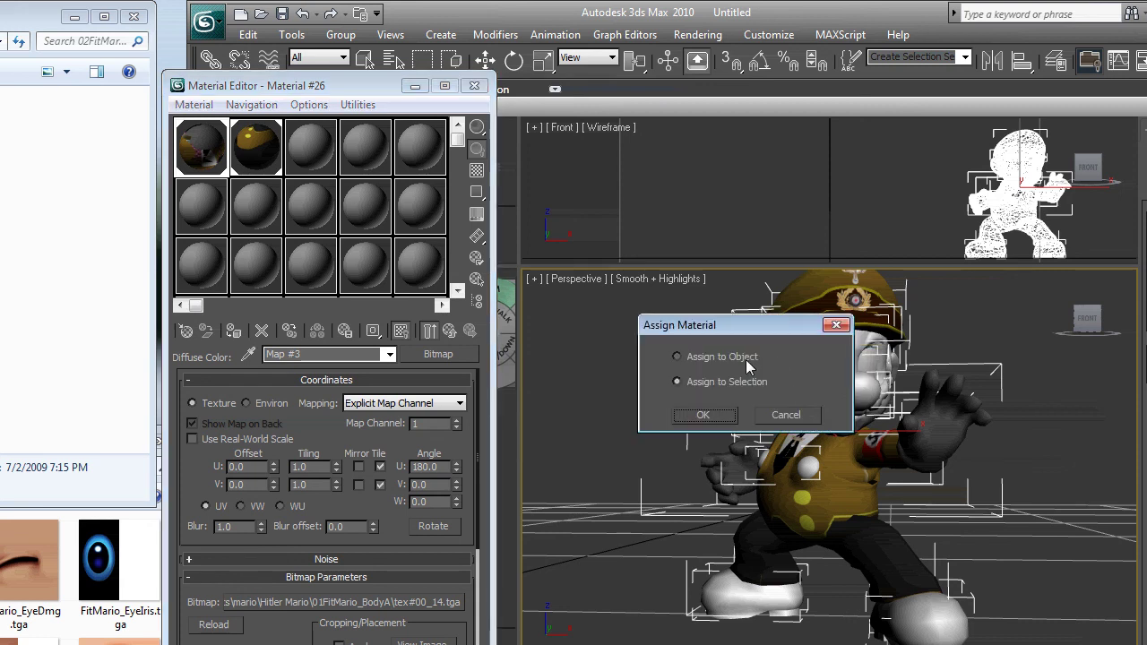
left_click(707, 415)
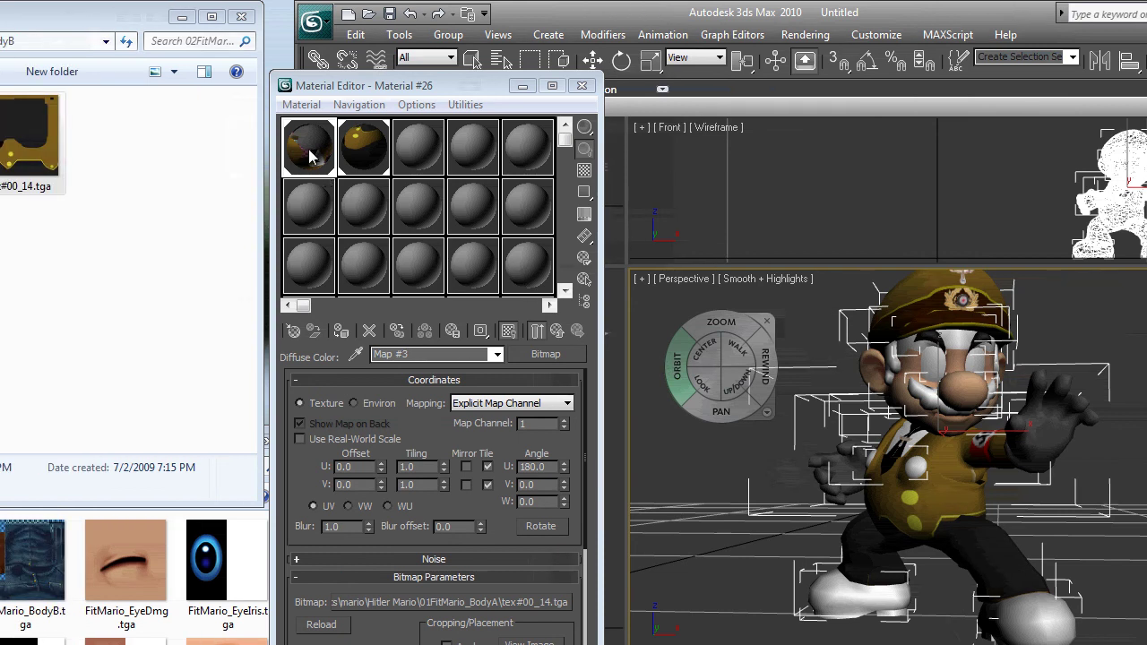
Step: Assign Material #26 to Mario's face parts to show the skin tones
left_click_drag(202, 148, 222, 159)
left_click_drag(332, 159, 930, 403)
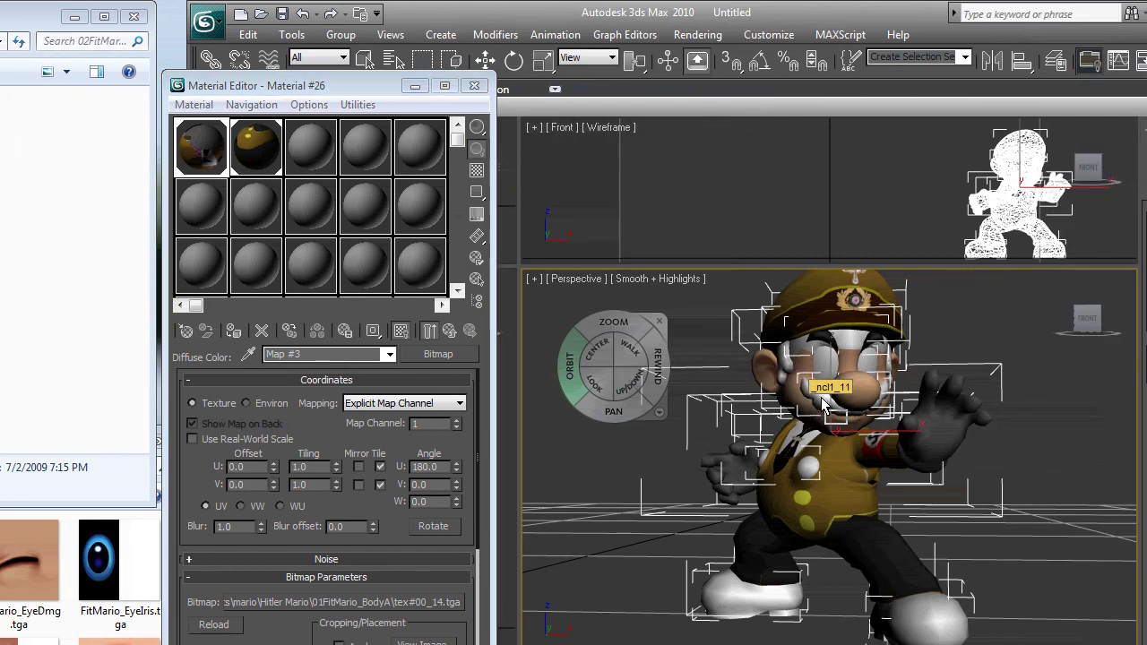
left_click_drag(823, 403, 823, 404)
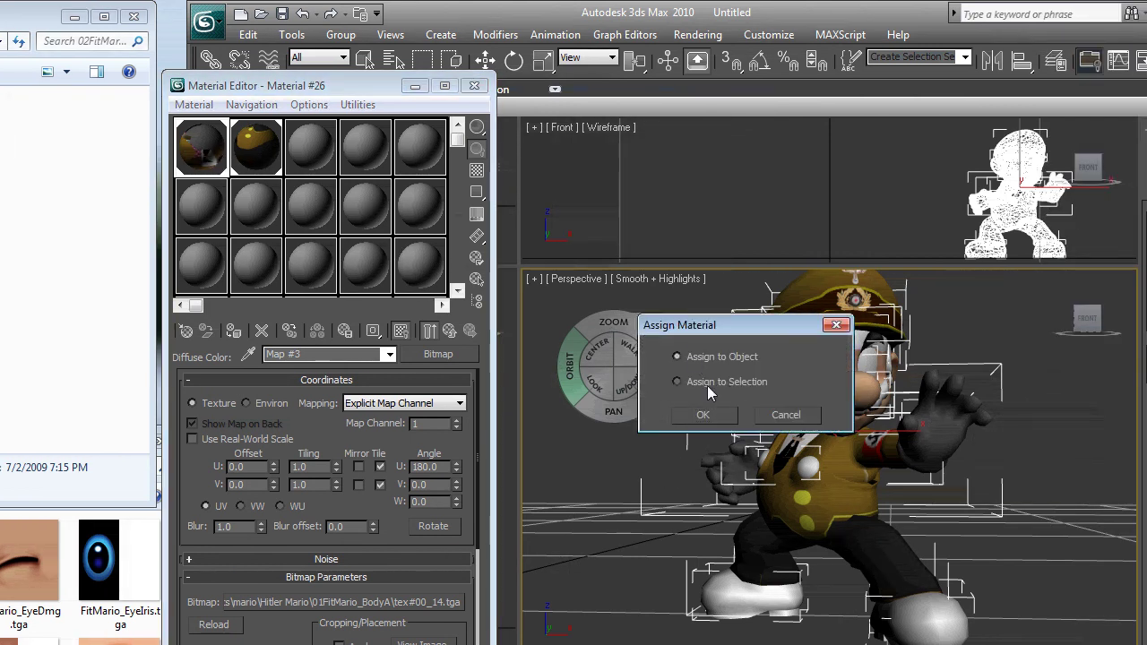
left_click(686, 413)
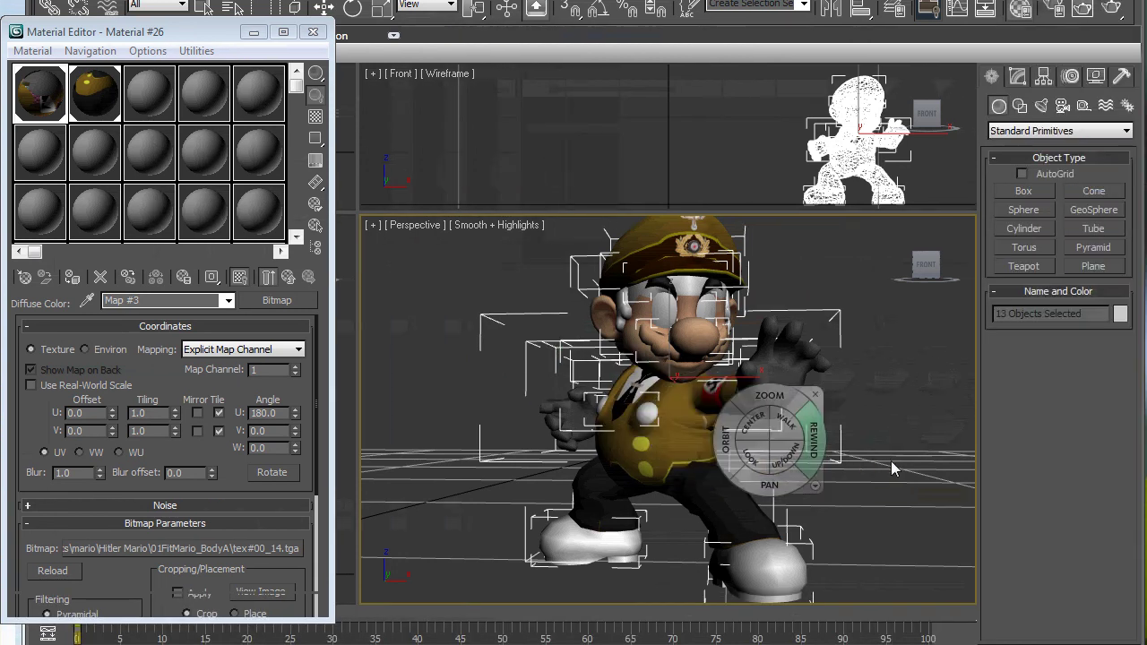